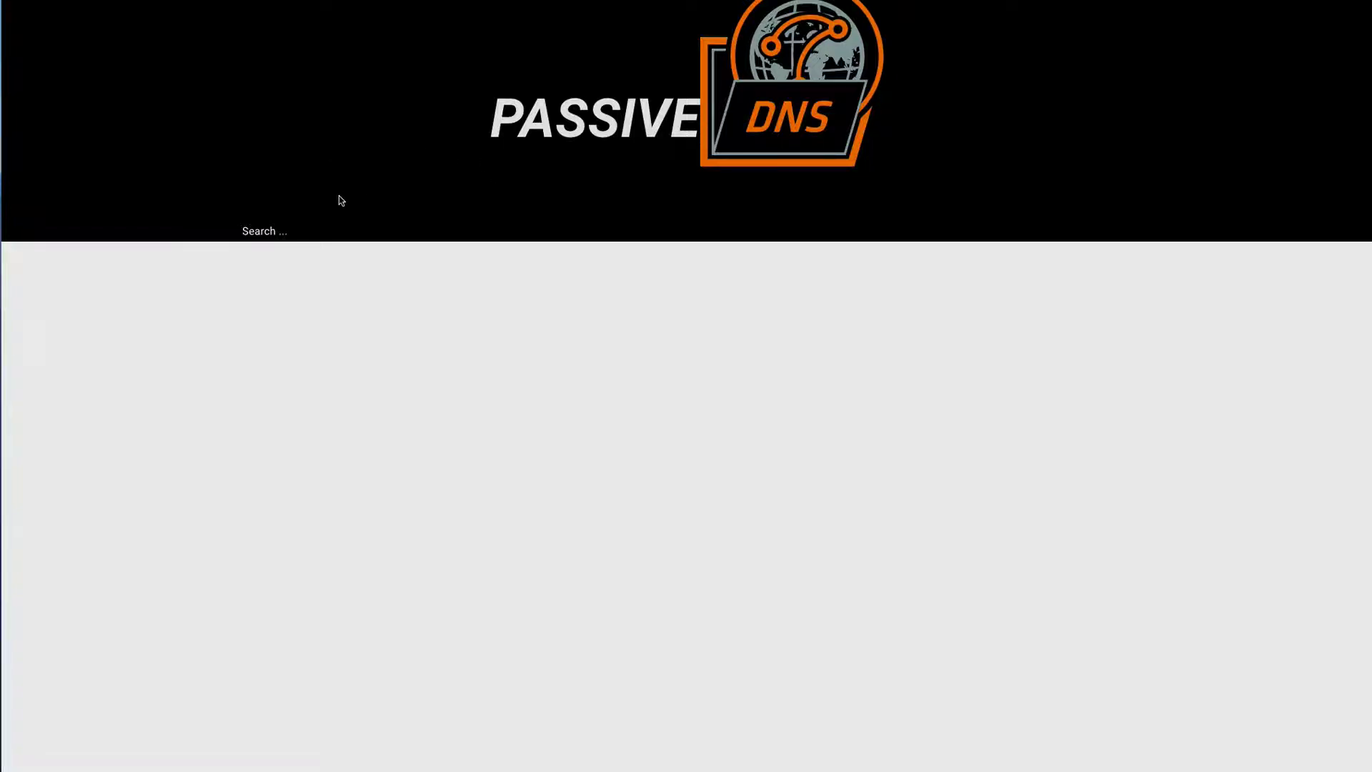
Step: Look up the passive DNS records for mnemonic.no and examine their record types
click(300, 230)
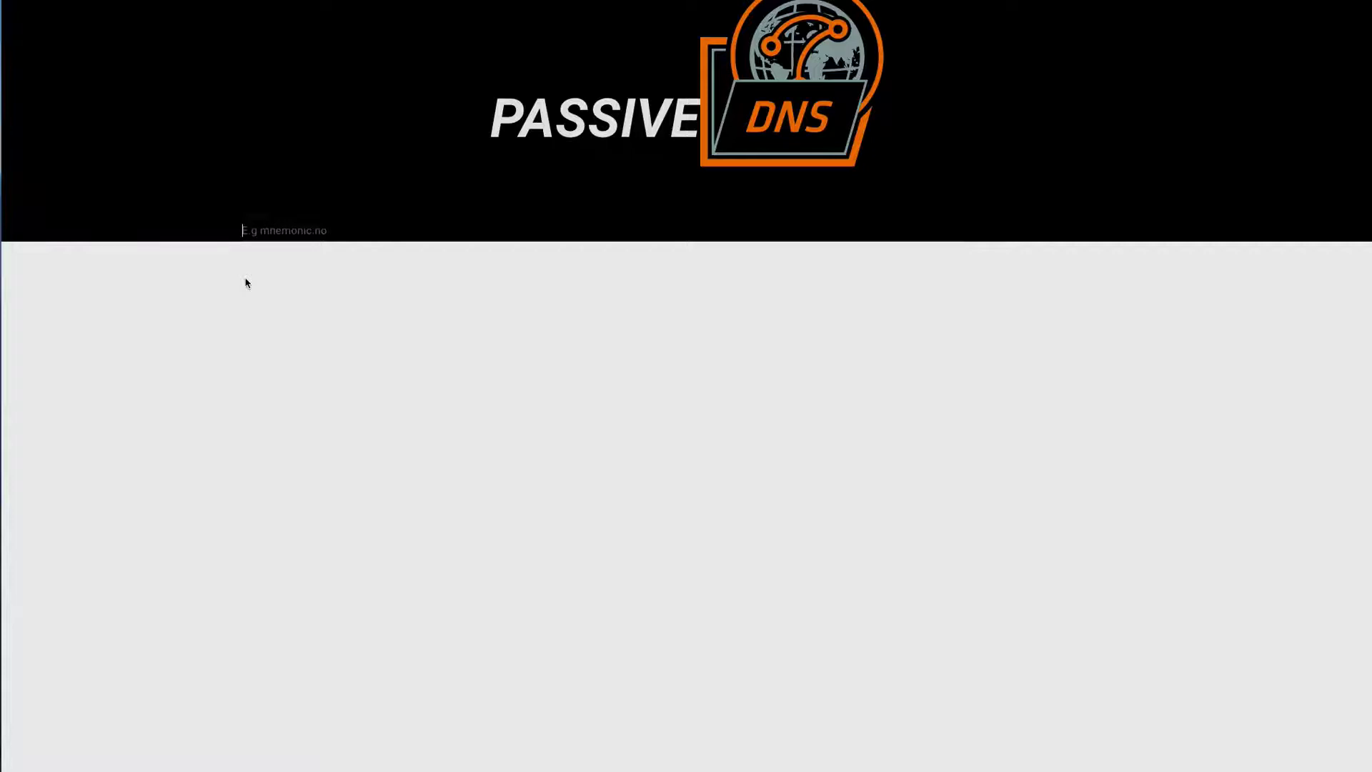
text(mnemonic.no)
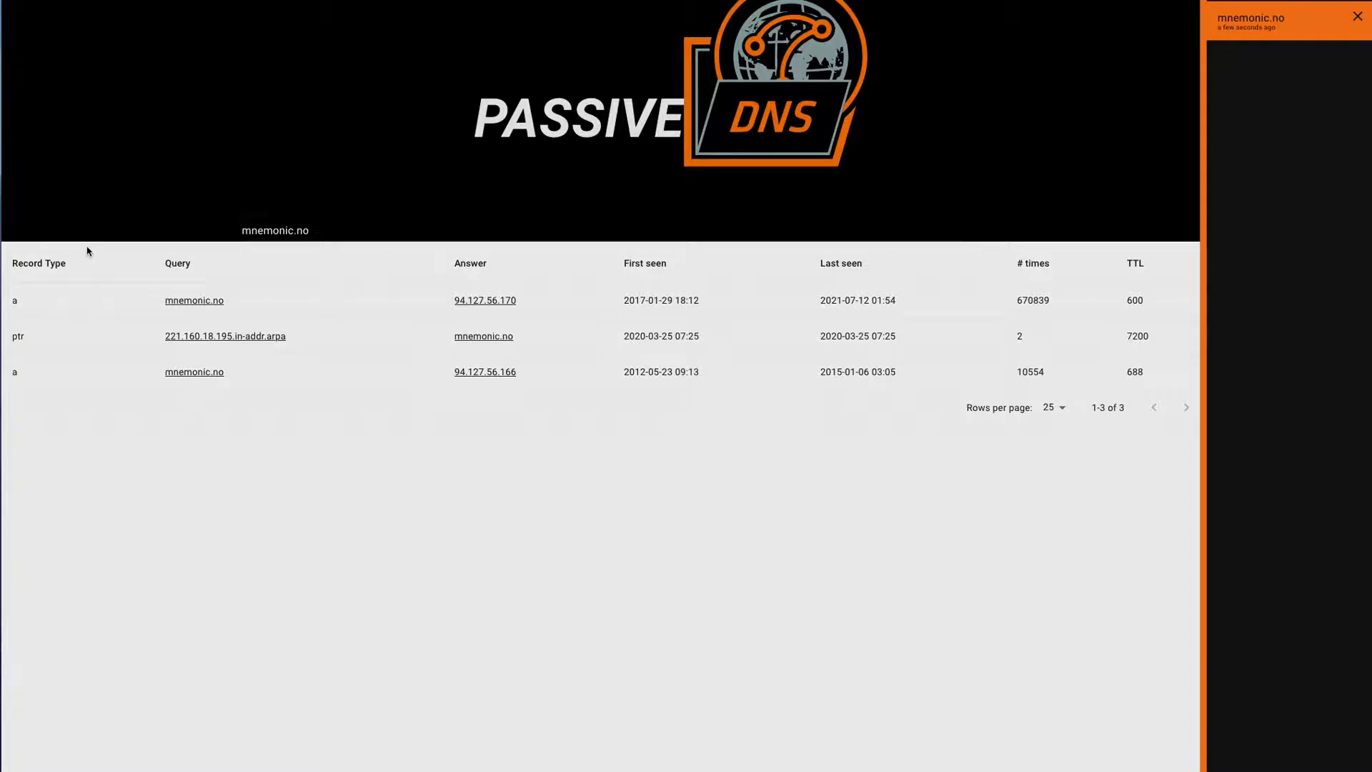
drag(71, 263, 12, 264)
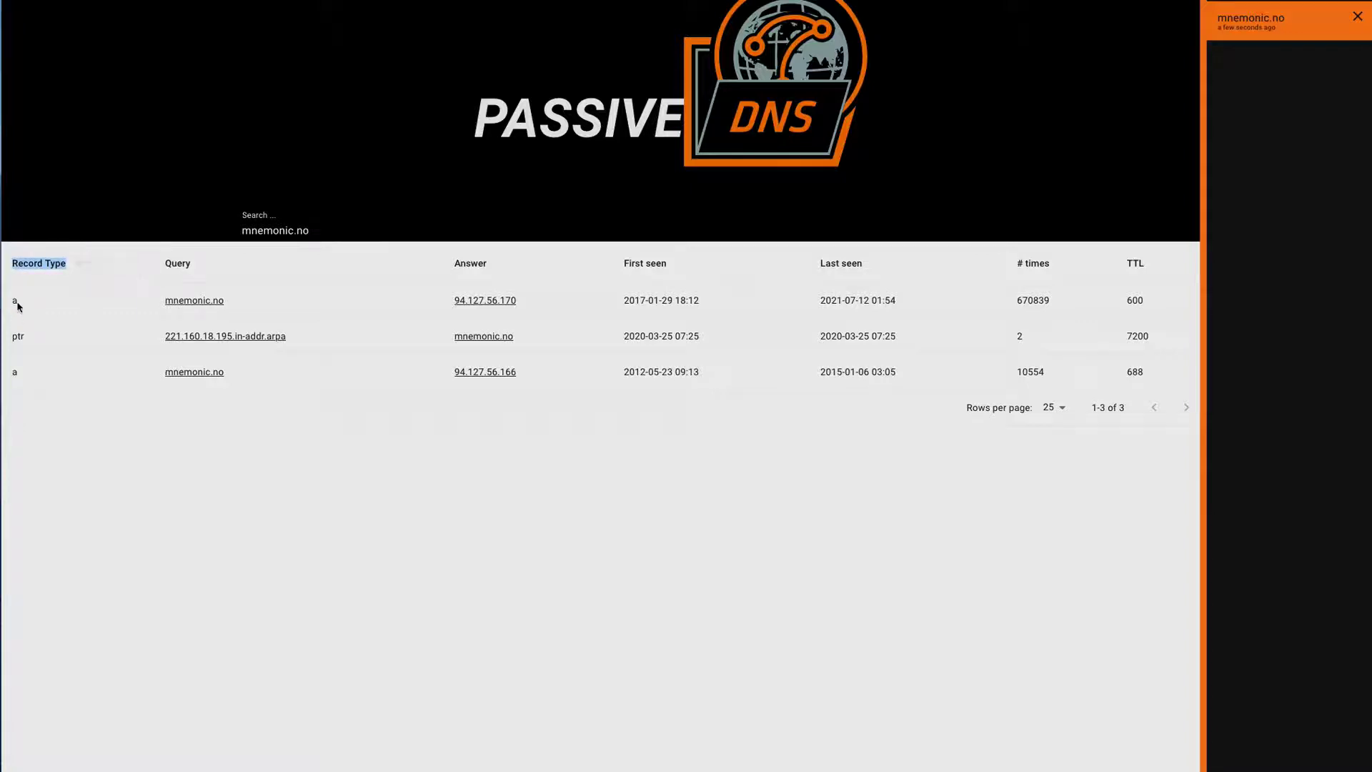
click(17, 374)
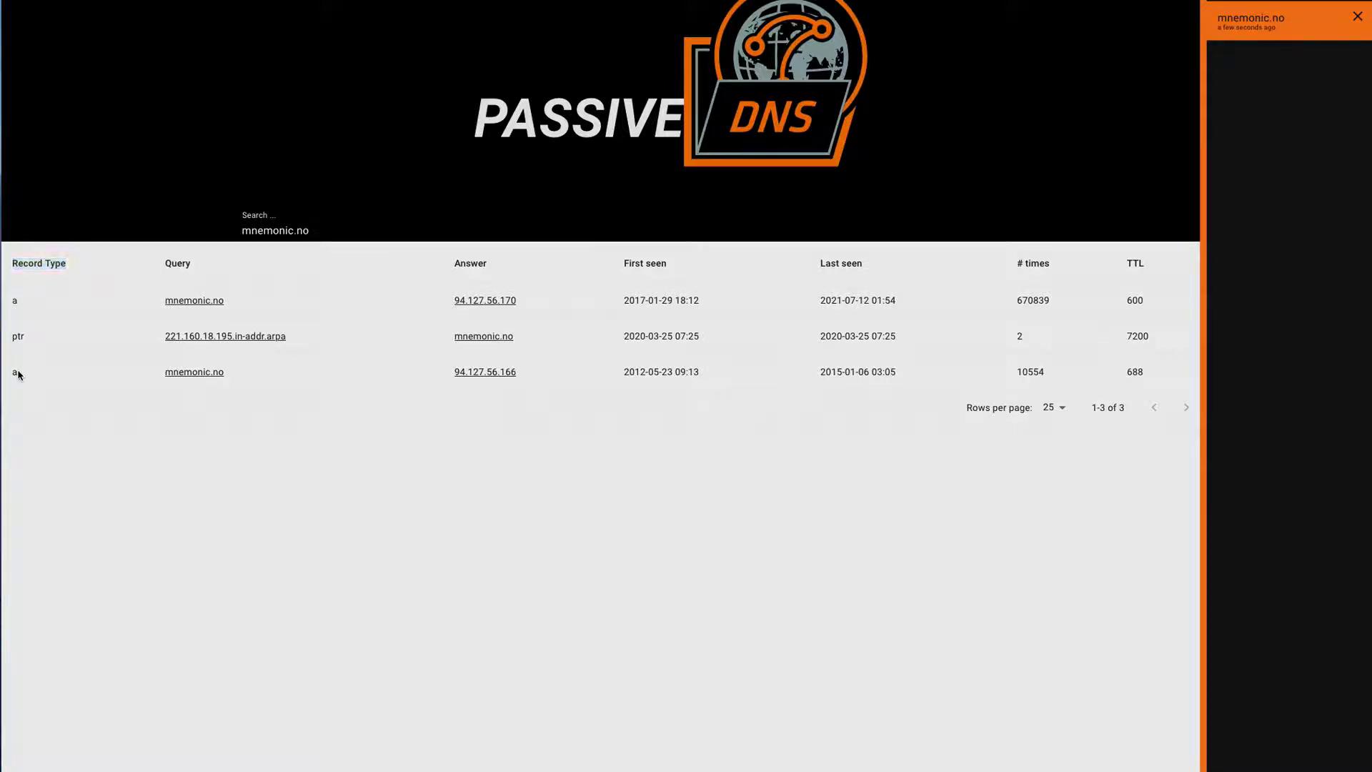
click(22, 368)
Step: Examine the query, first-seen date and times-seen count of the mnemonic.no record answering 94.127.56.170
drag(176, 263, 178, 264)
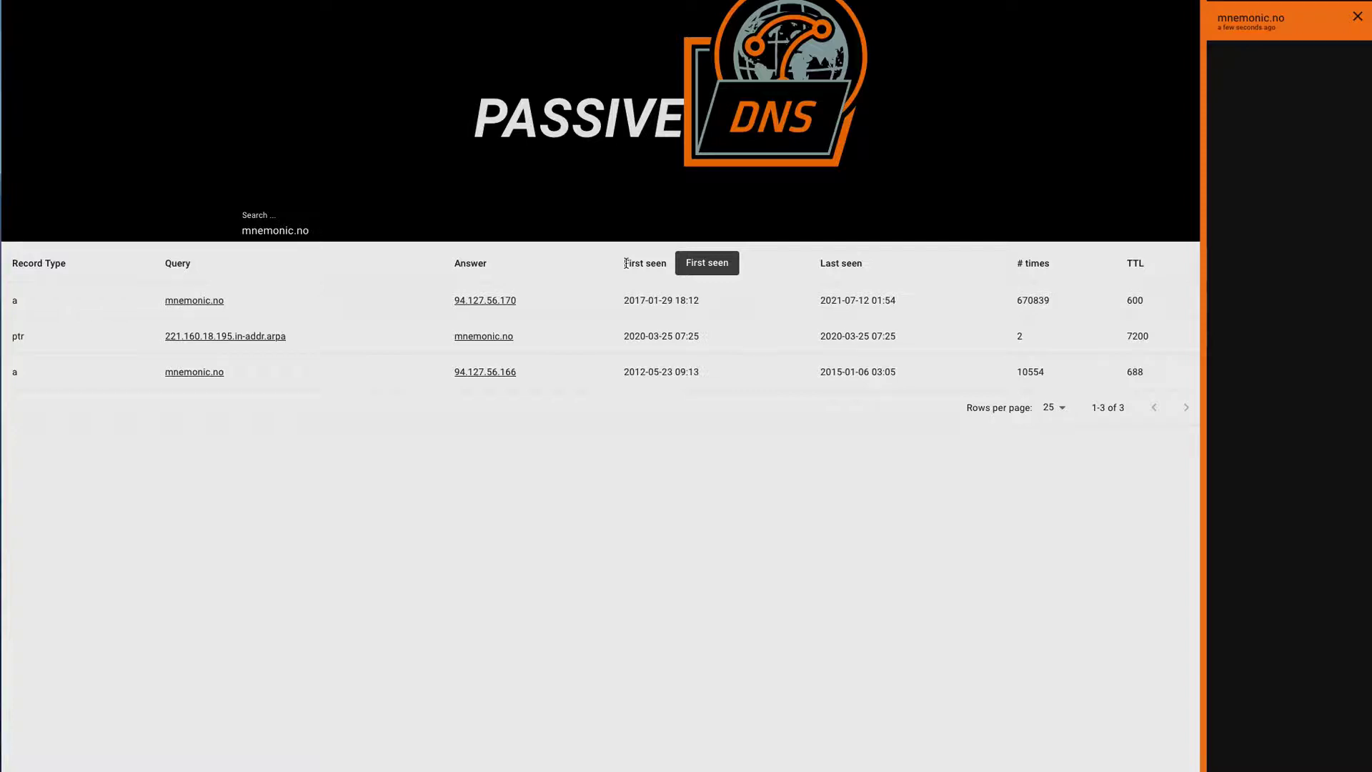
drag(623, 300, 699, 304)
click(706, 309)
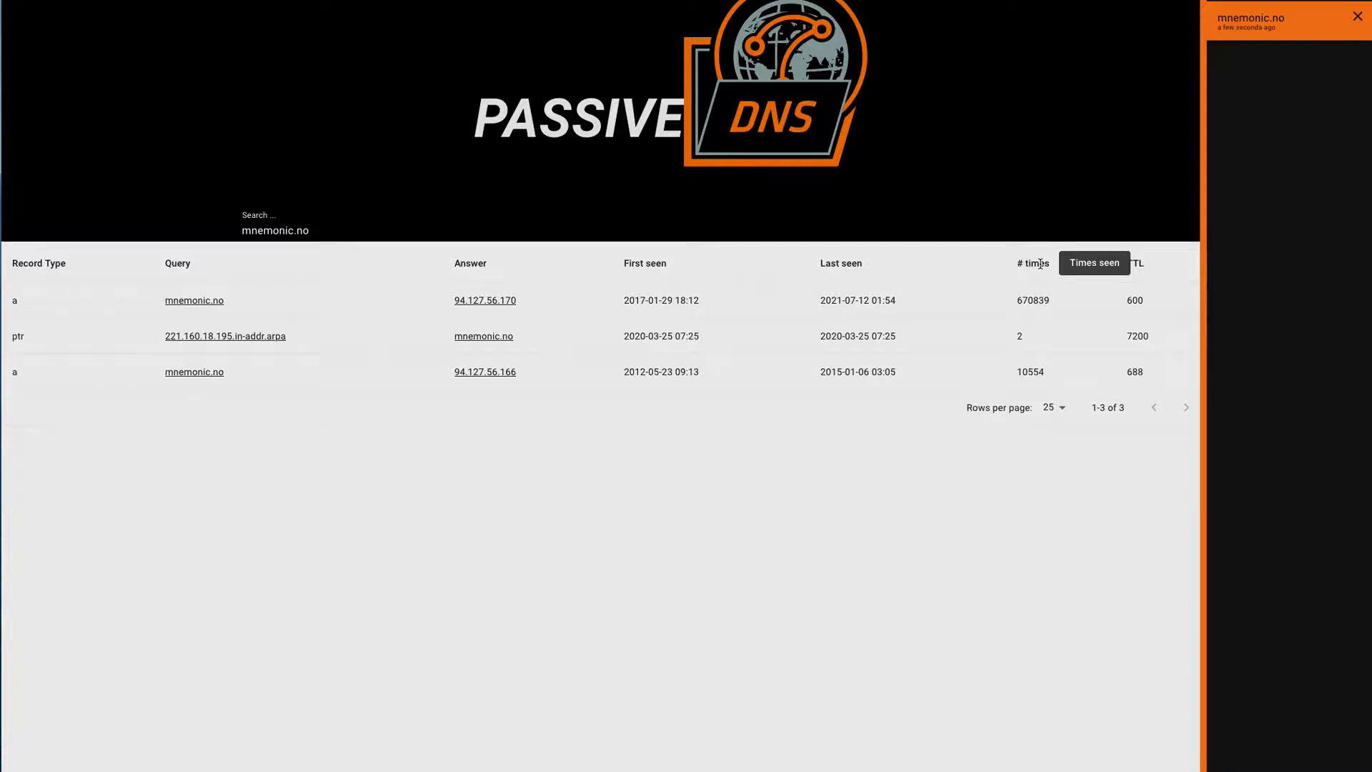
drag(1034, 300, 1017, 300)
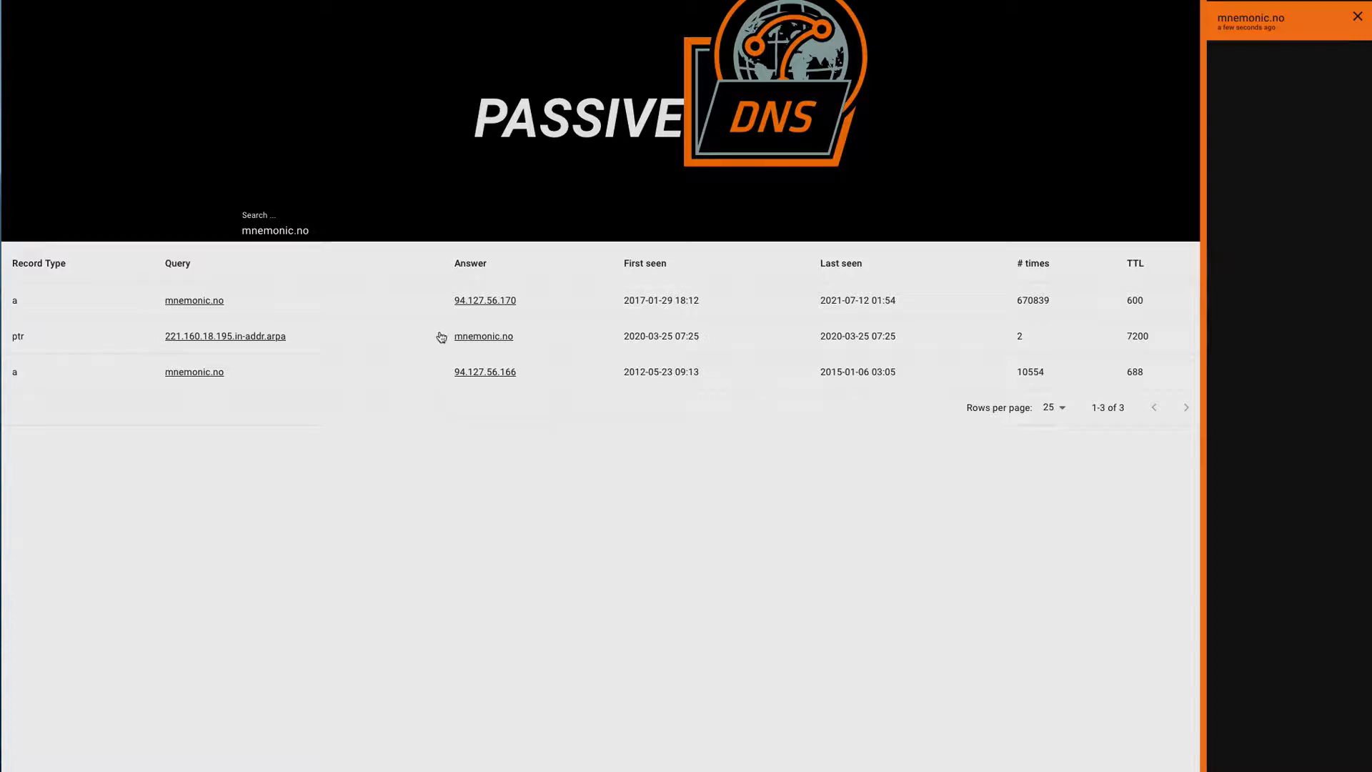
Step: Pivot through 94.127.56.170 to mnemonic.co.uk and compare the first-seen and last-seen dates of its two older records
click(496, 301)
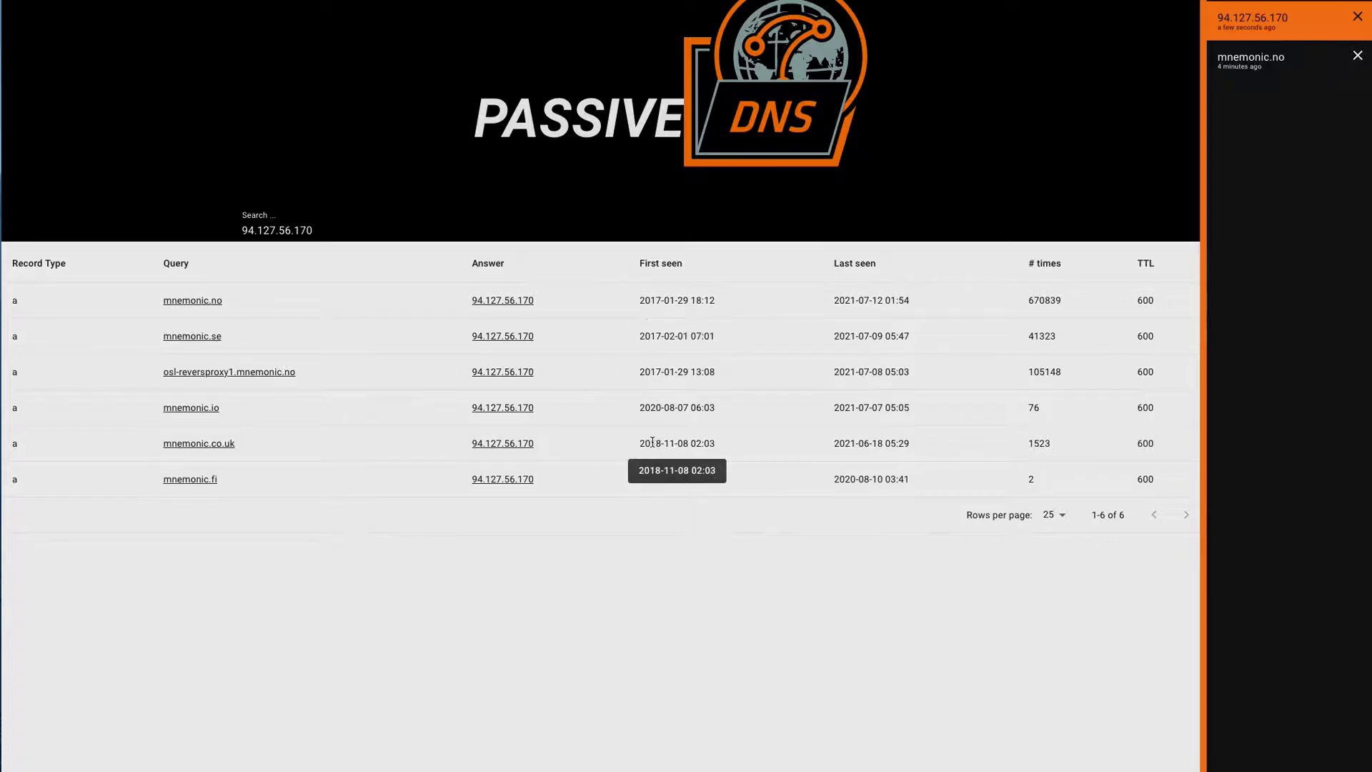
click(209, 447)
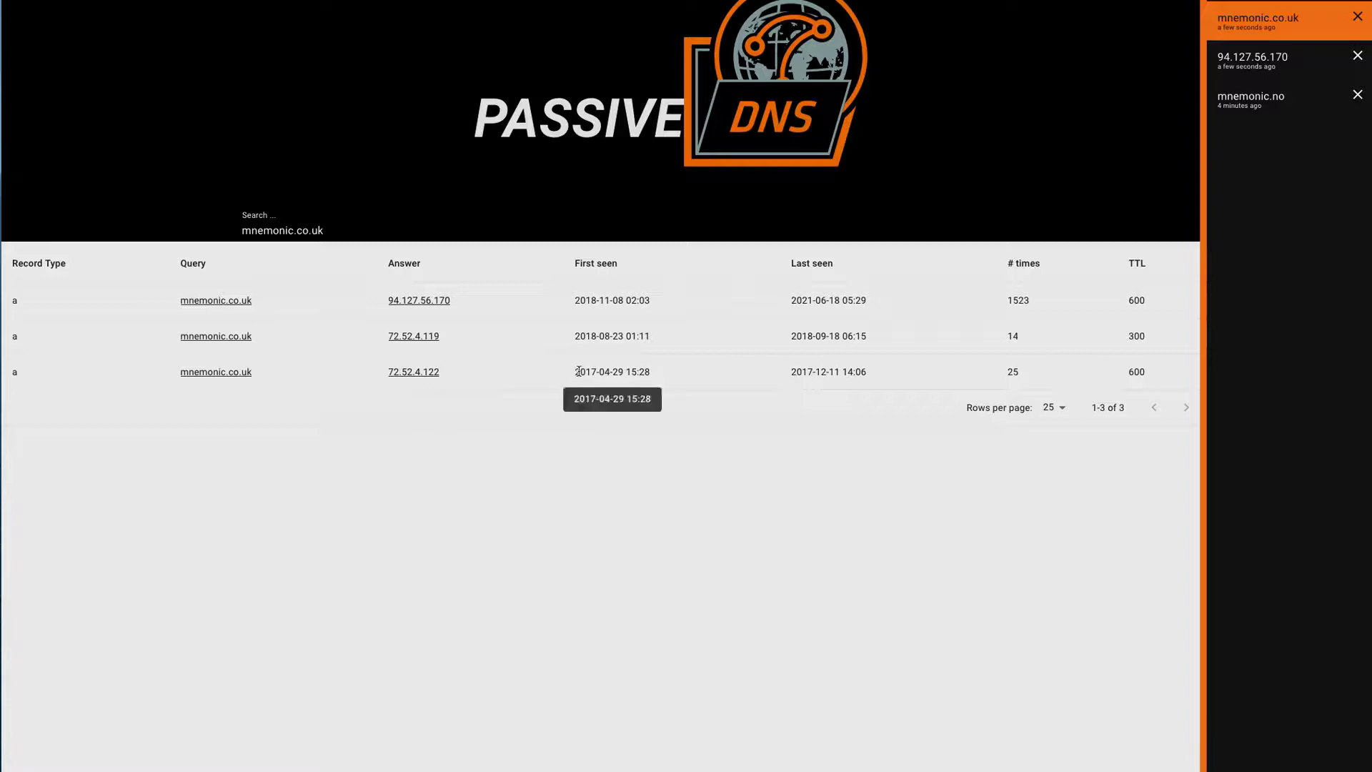
drag(577, 371, 657, 376)
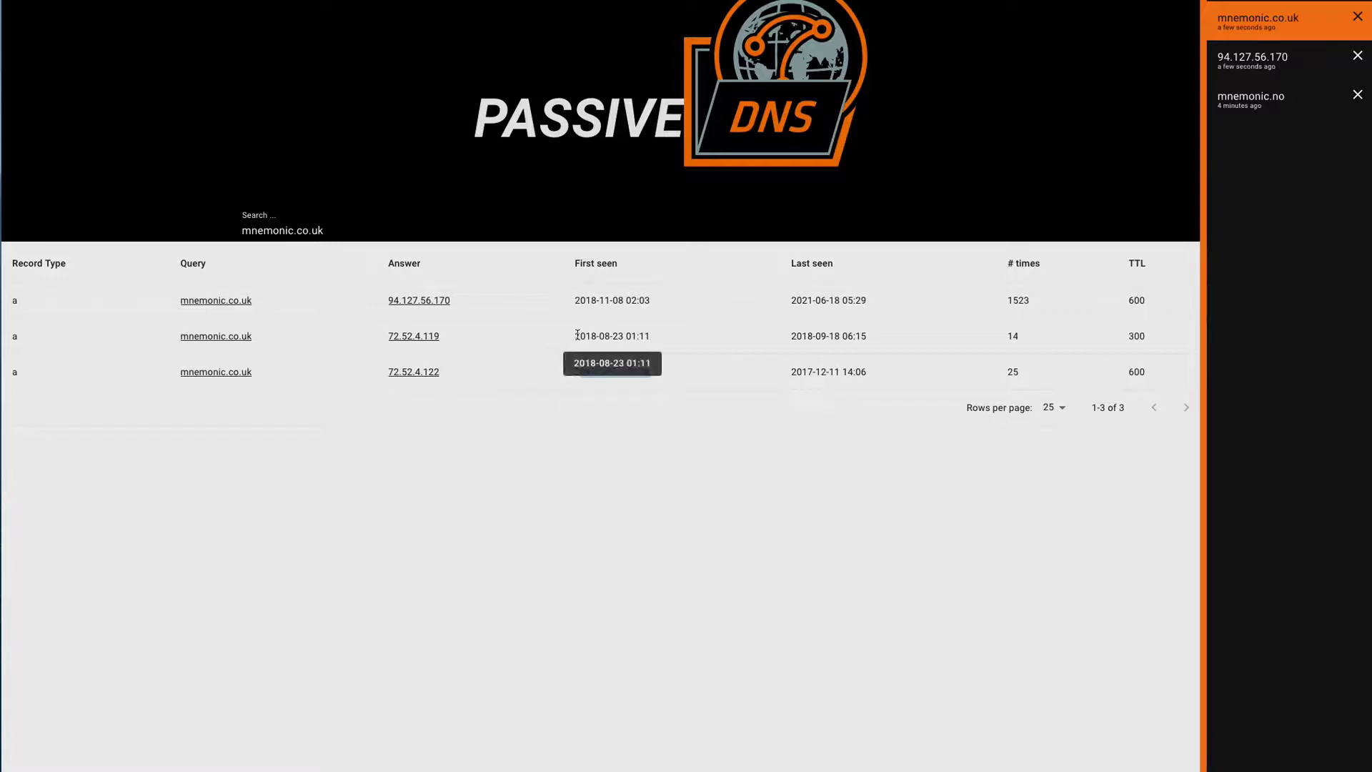
drag(576, 336, 647, 337)
drag(790, 372, 907, 377)
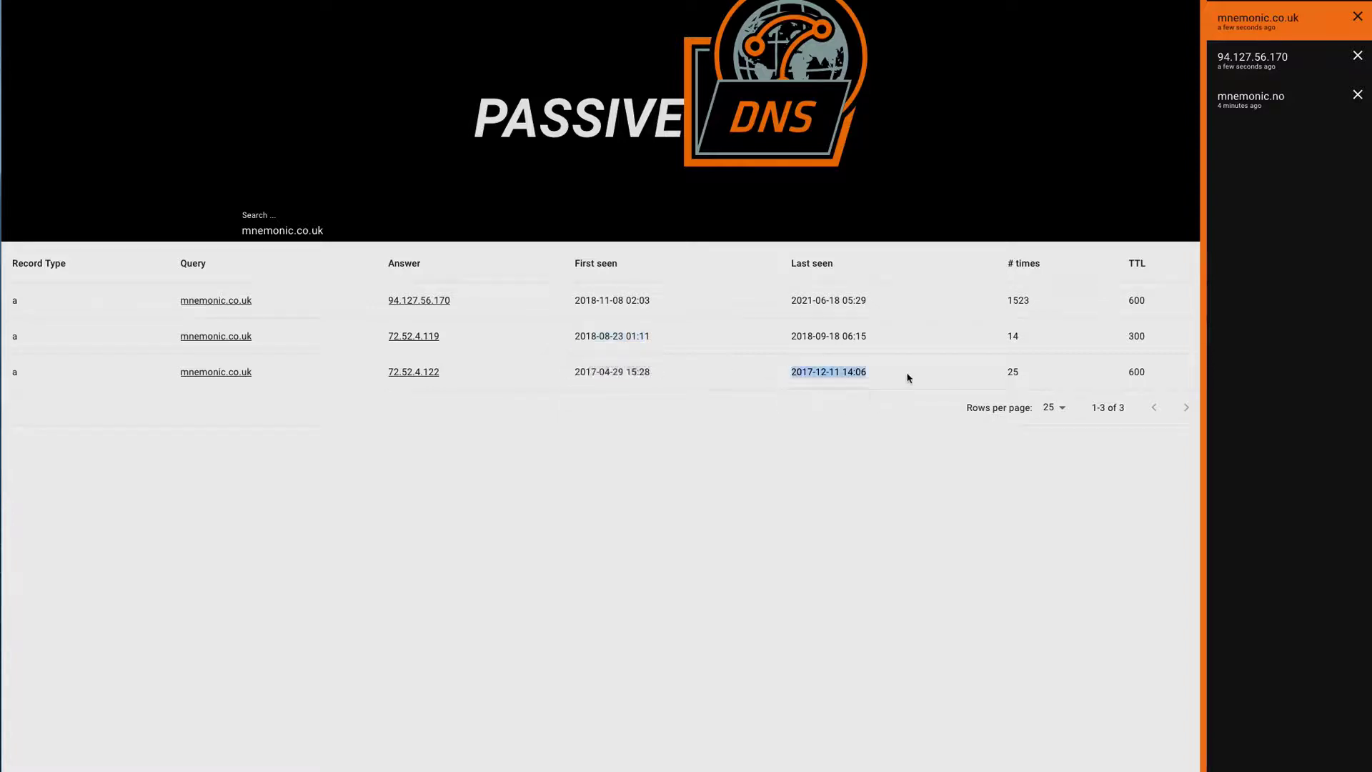
drag(791, 335, 895, 341)
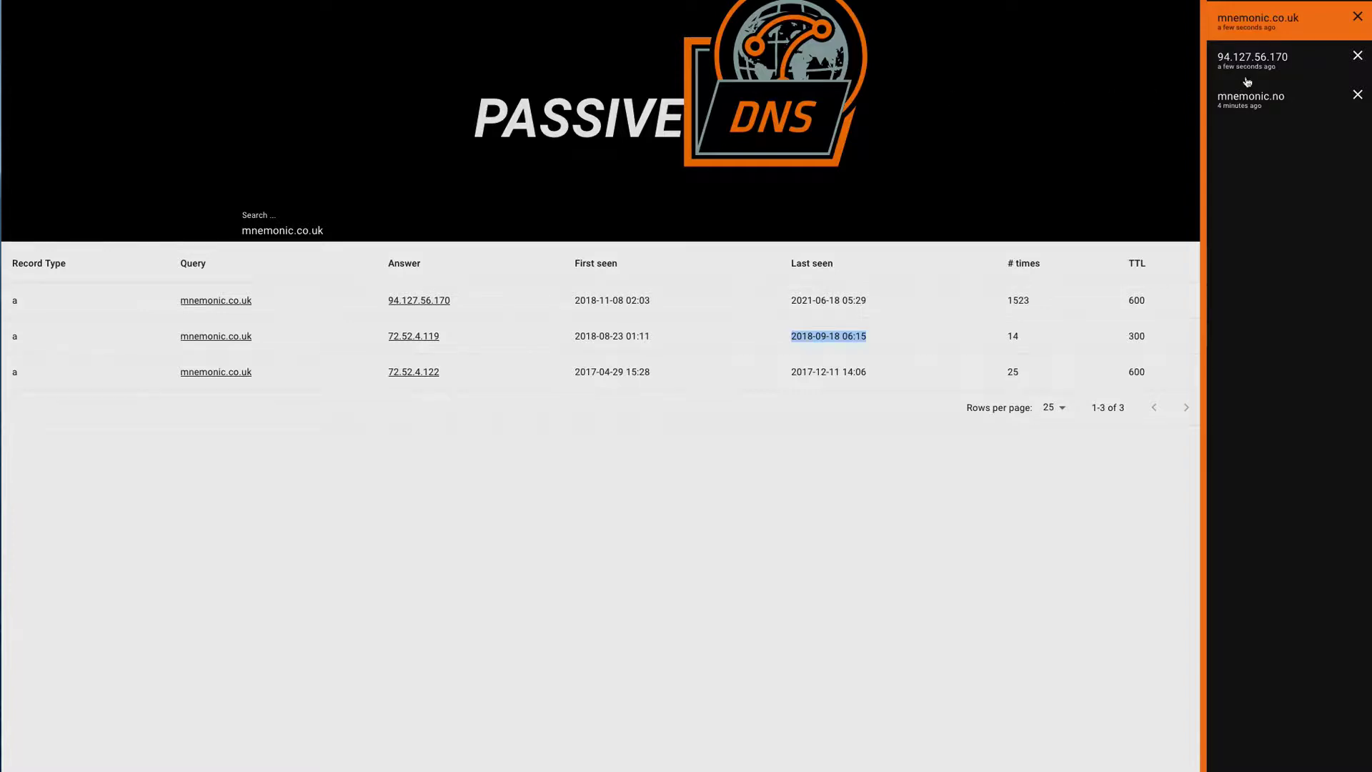
Step: Look up mnemonic.se from the earlier 94.127.56.170 results and reopen the previous mnemonic.co.uk lookup
click(1262, 58)
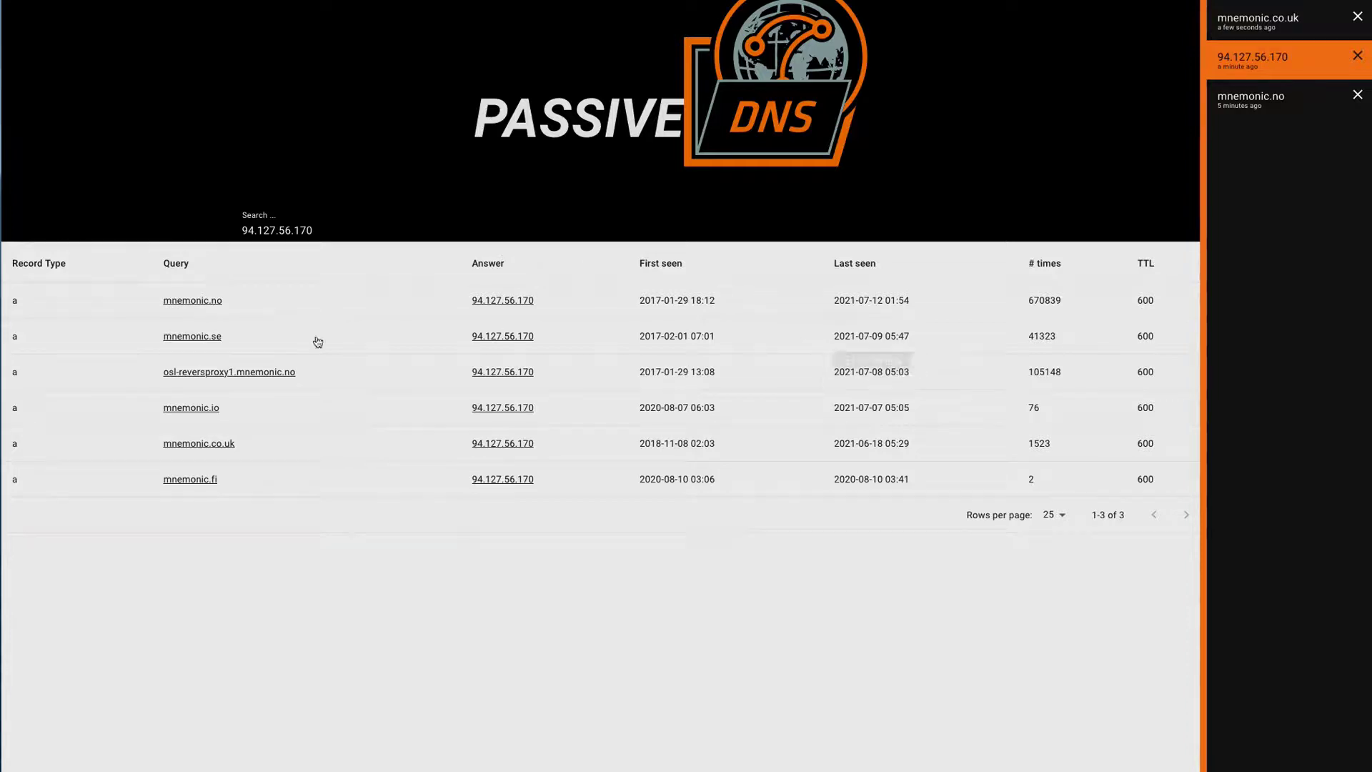
click(188, 336)
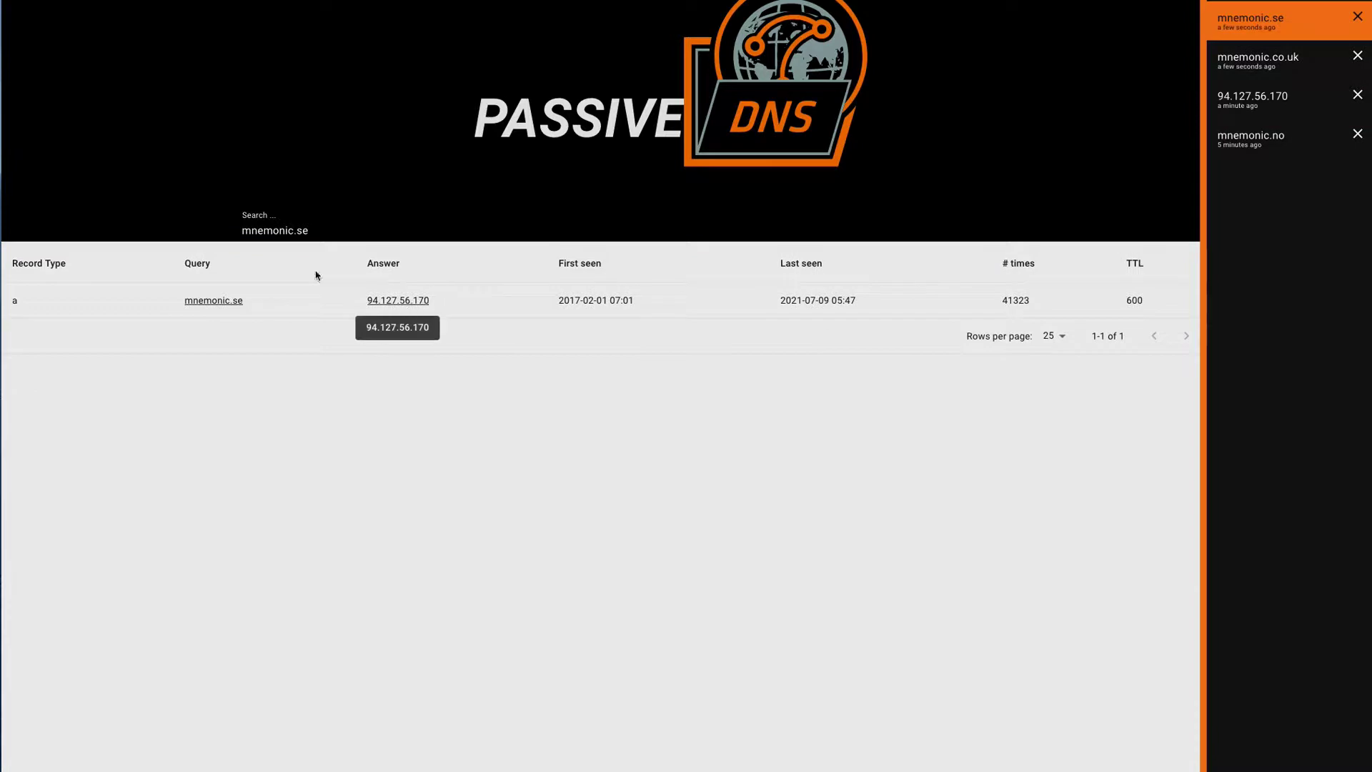
click(1270, 66)
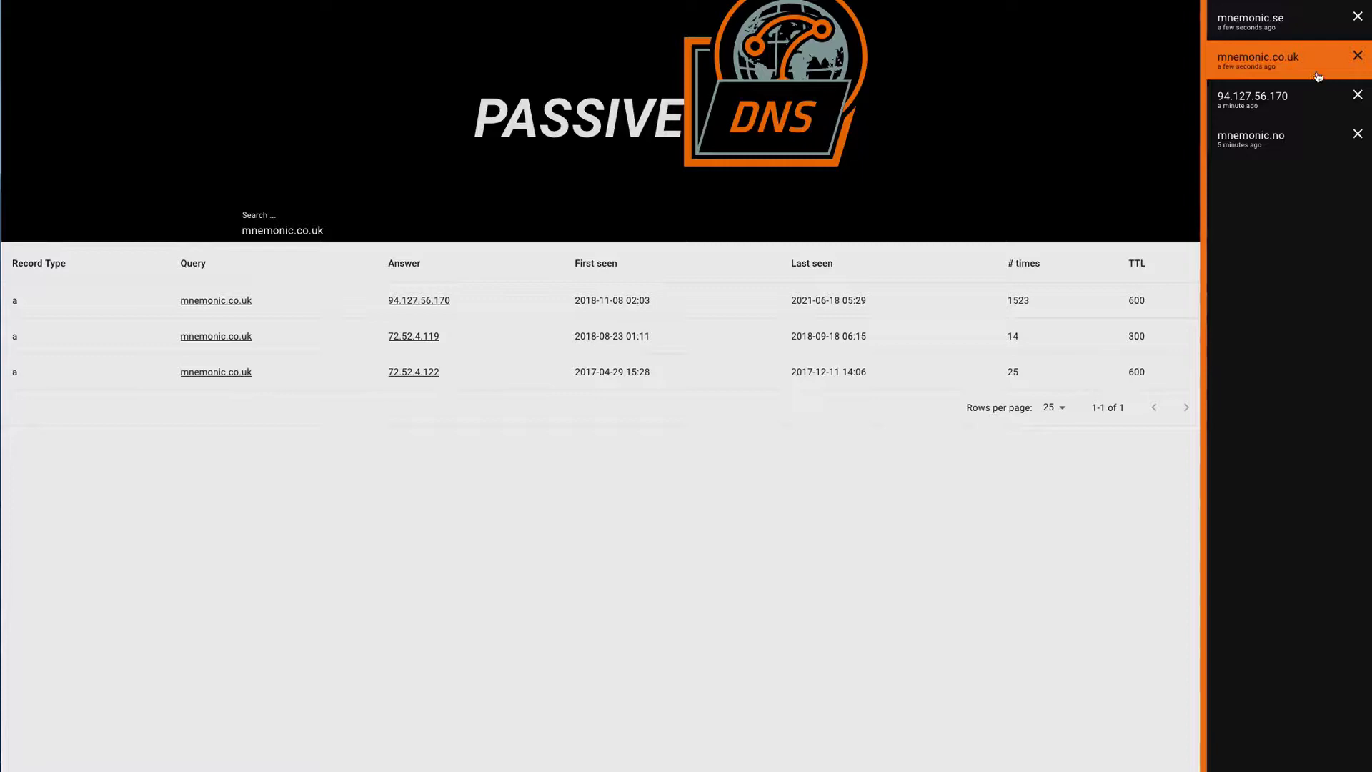
Step: Look up mnemonic.io from the 94.127.56.170 results and compare the first-seen and last-seen dates of its A records
click(1273, 97)
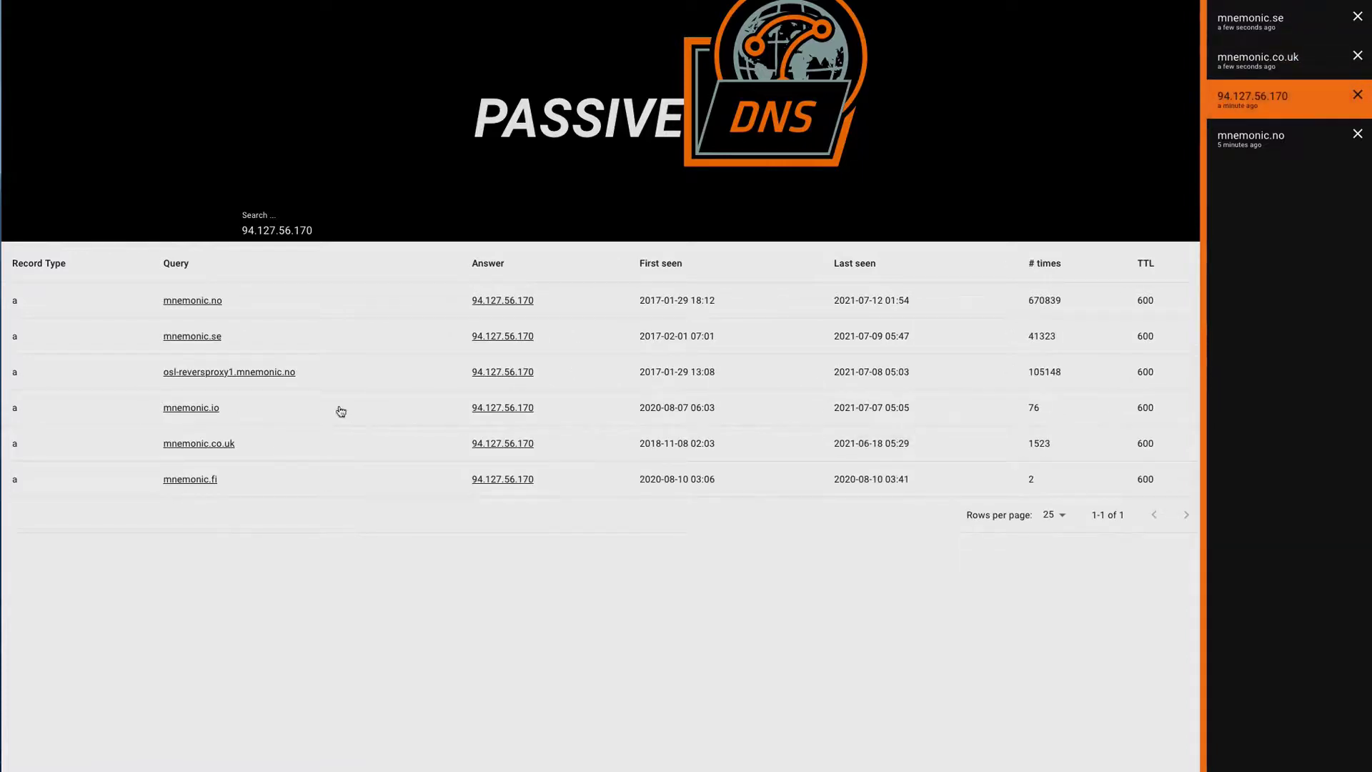
click(208, 412)
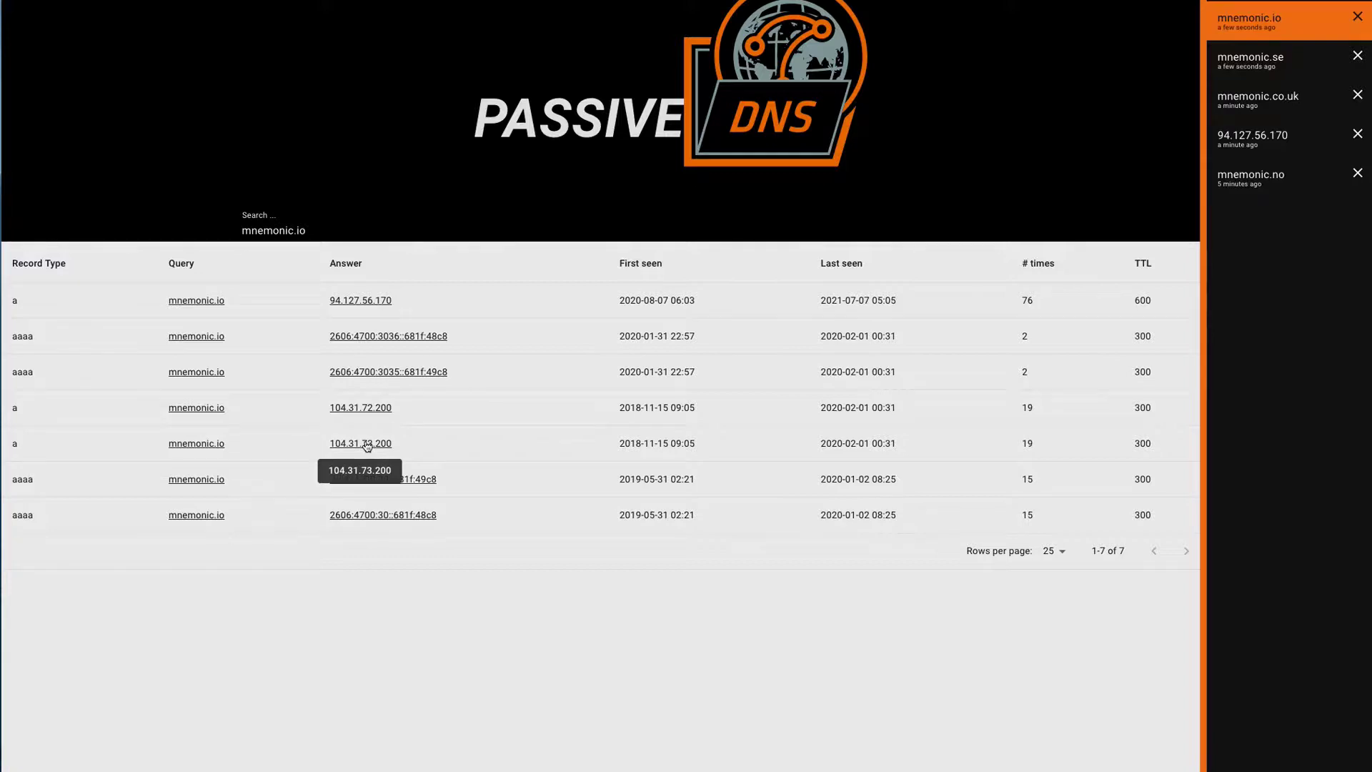
drag(630, 409, 888, 410)
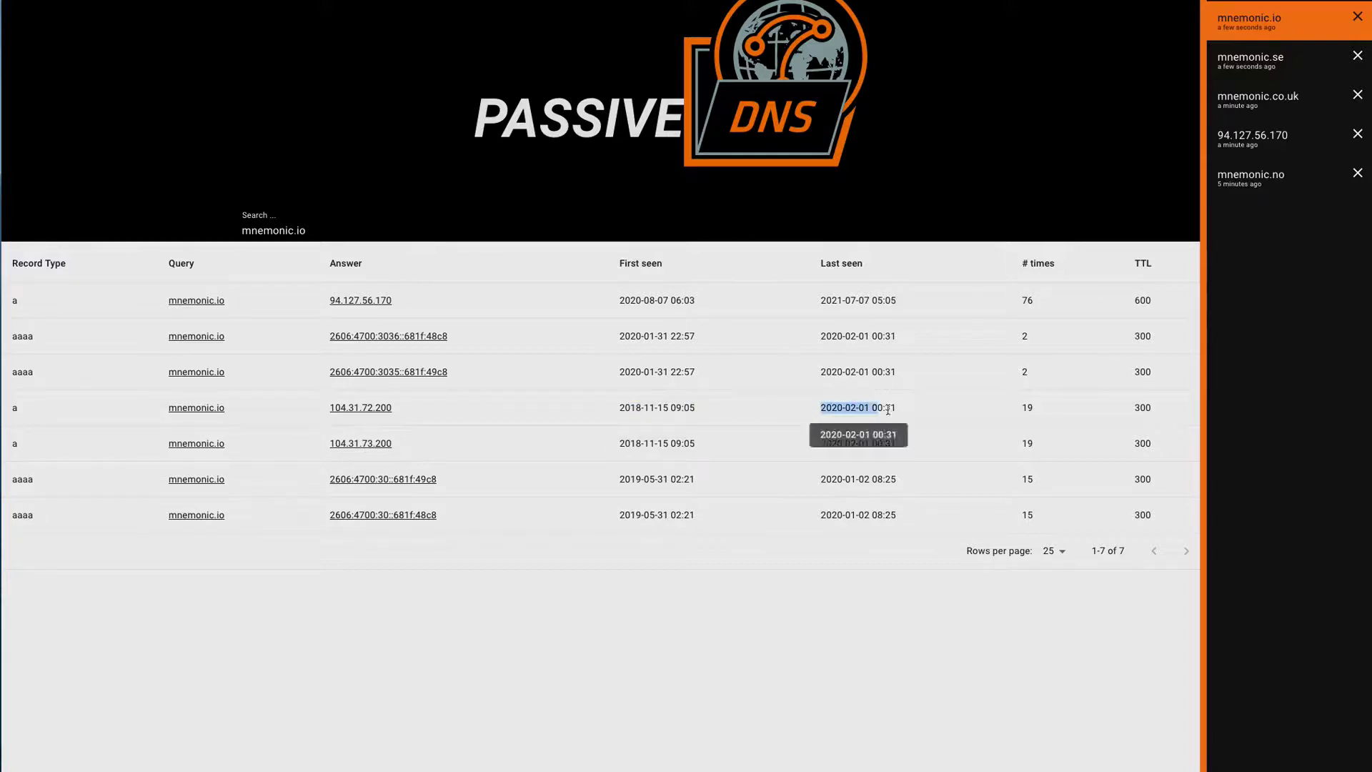
drag(619, 443, 706, 440)
drag(827, 443, 899, 443)
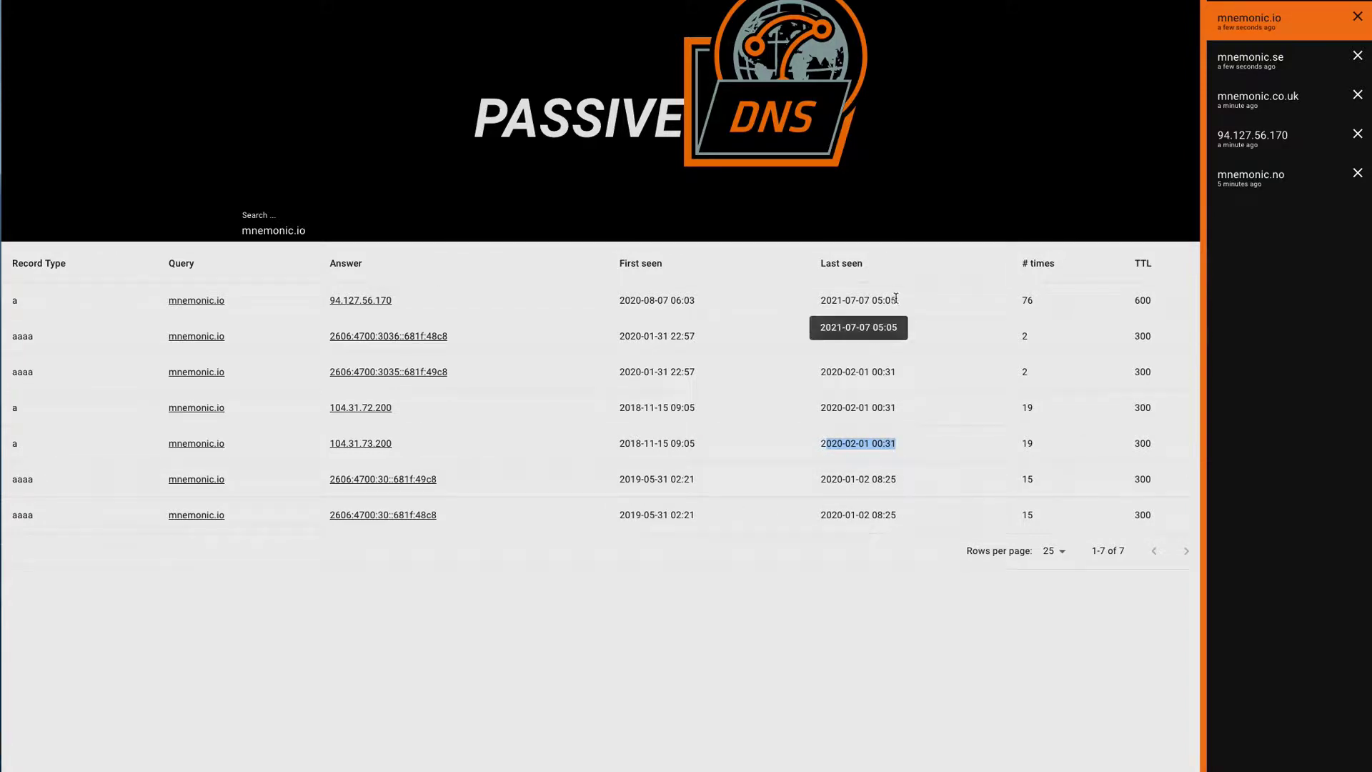
drag(897, 298, 519, 297)
Step: Look up the IPv6 answer 2606:4700:3036::681f:48c8 and return to the mnemonic.io results
click(388, 336)
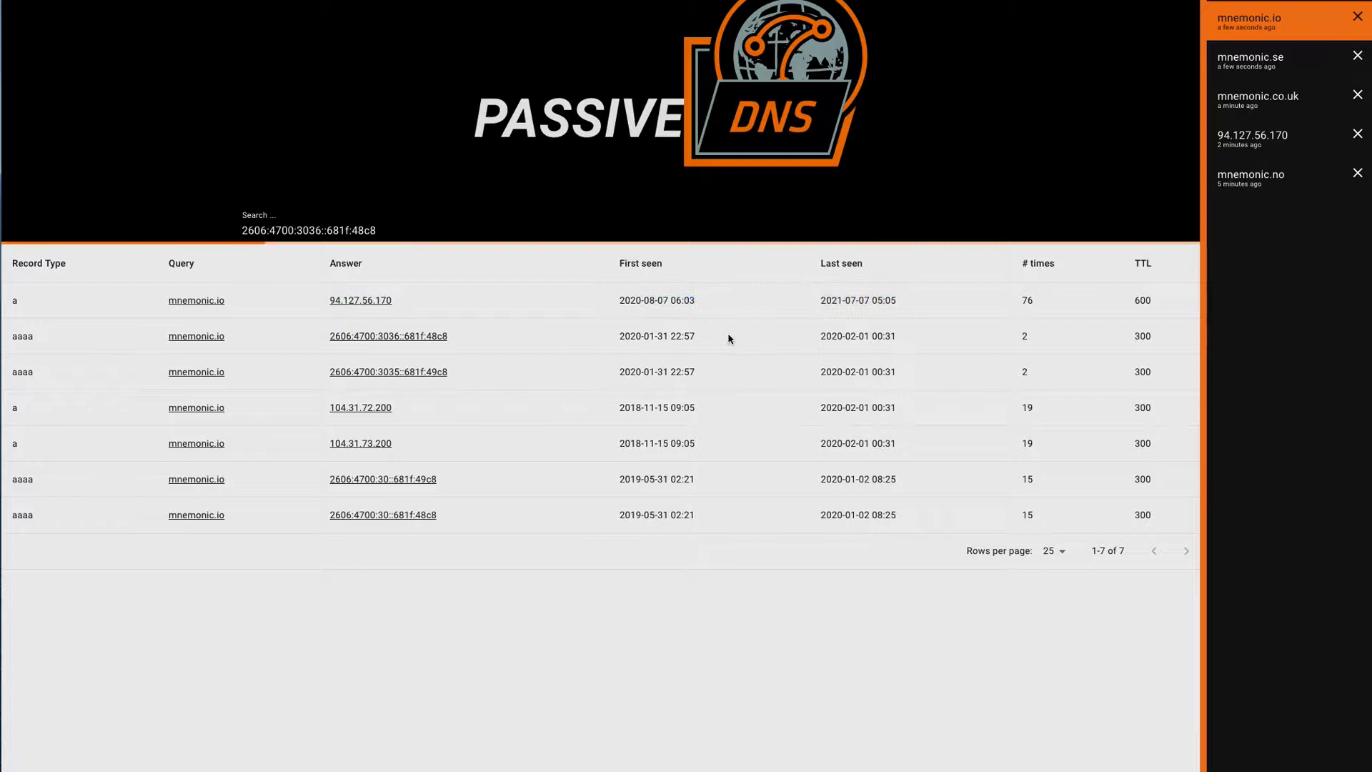
drag(619, 335, 924, 338)
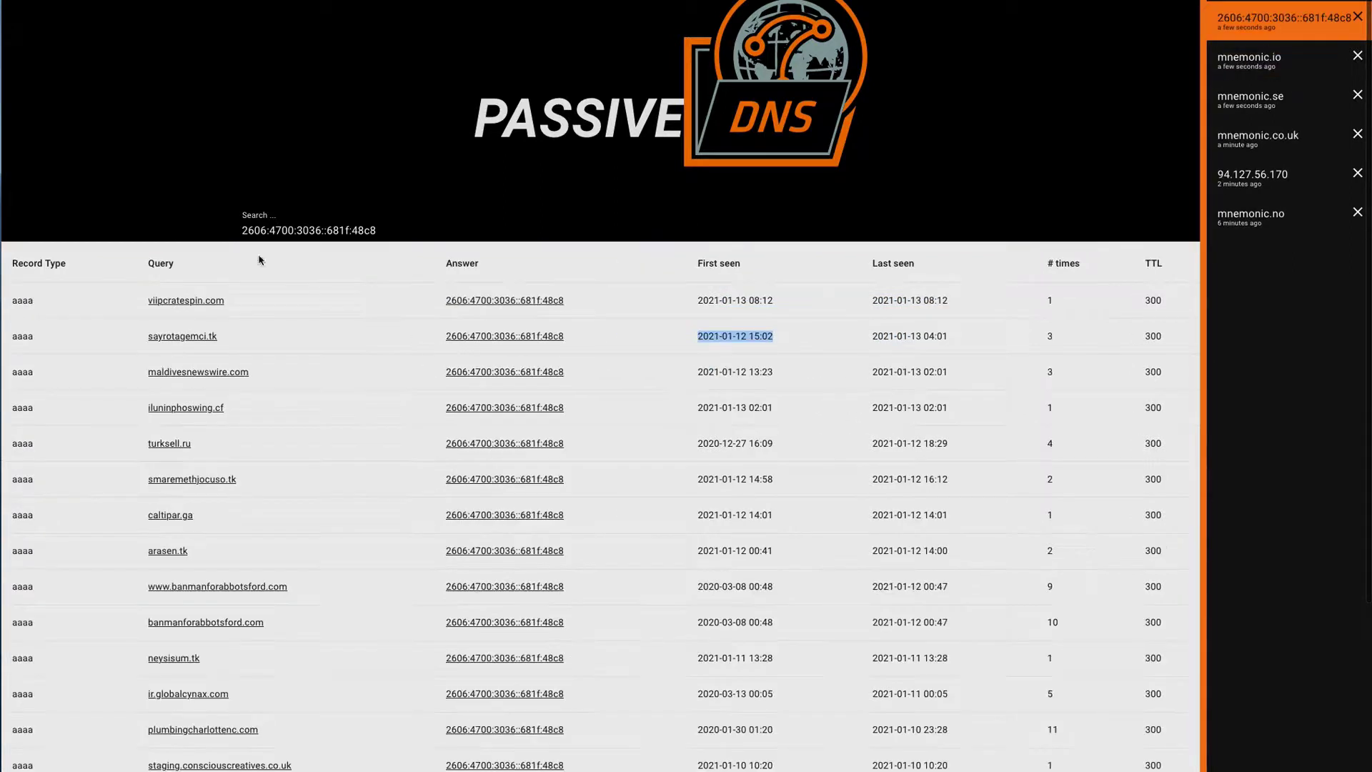
click(1267, 67)
click(706, 431)
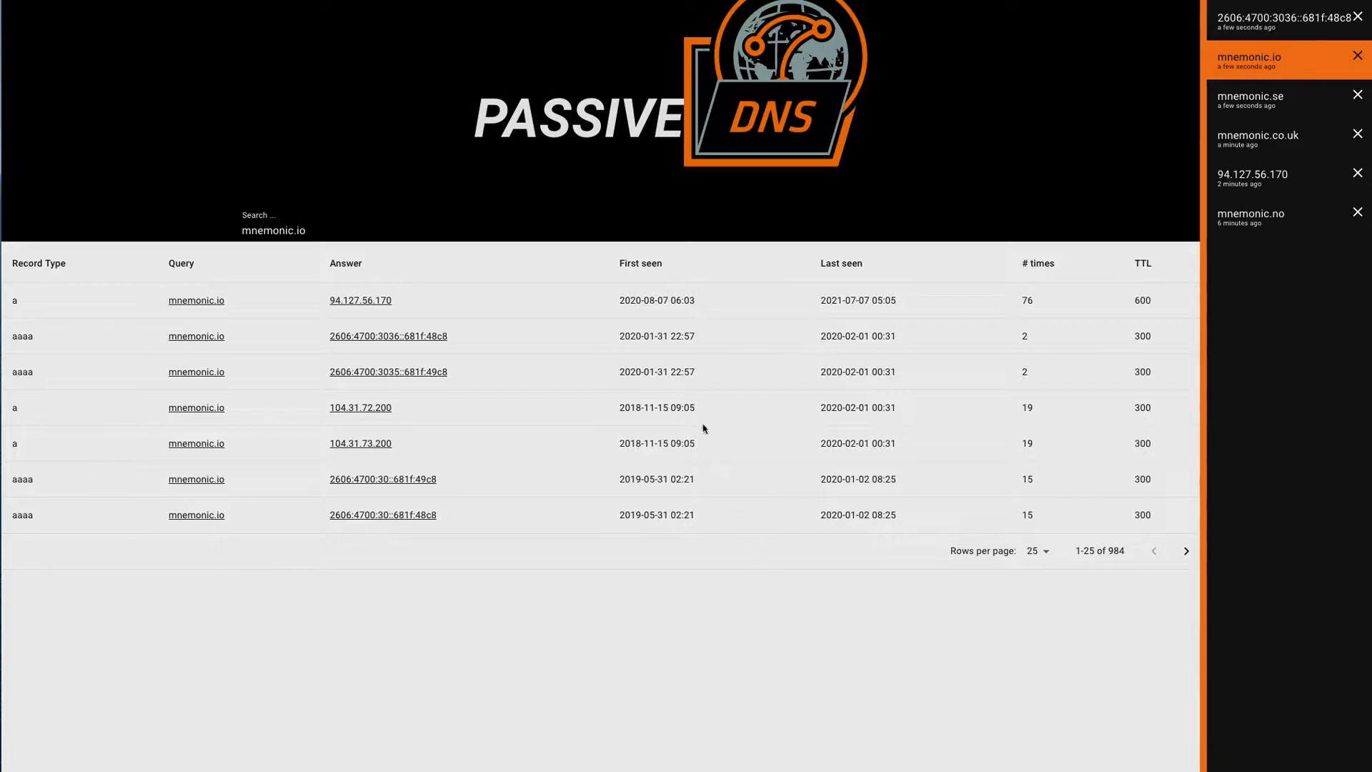
Step: Check the last-seen and first-seen dates of mnemonic.io's record pointing to 94.127.56.170
drag(897, 300, 811, 305)
click(641, 301)
drag(684, 302, 714, 305)
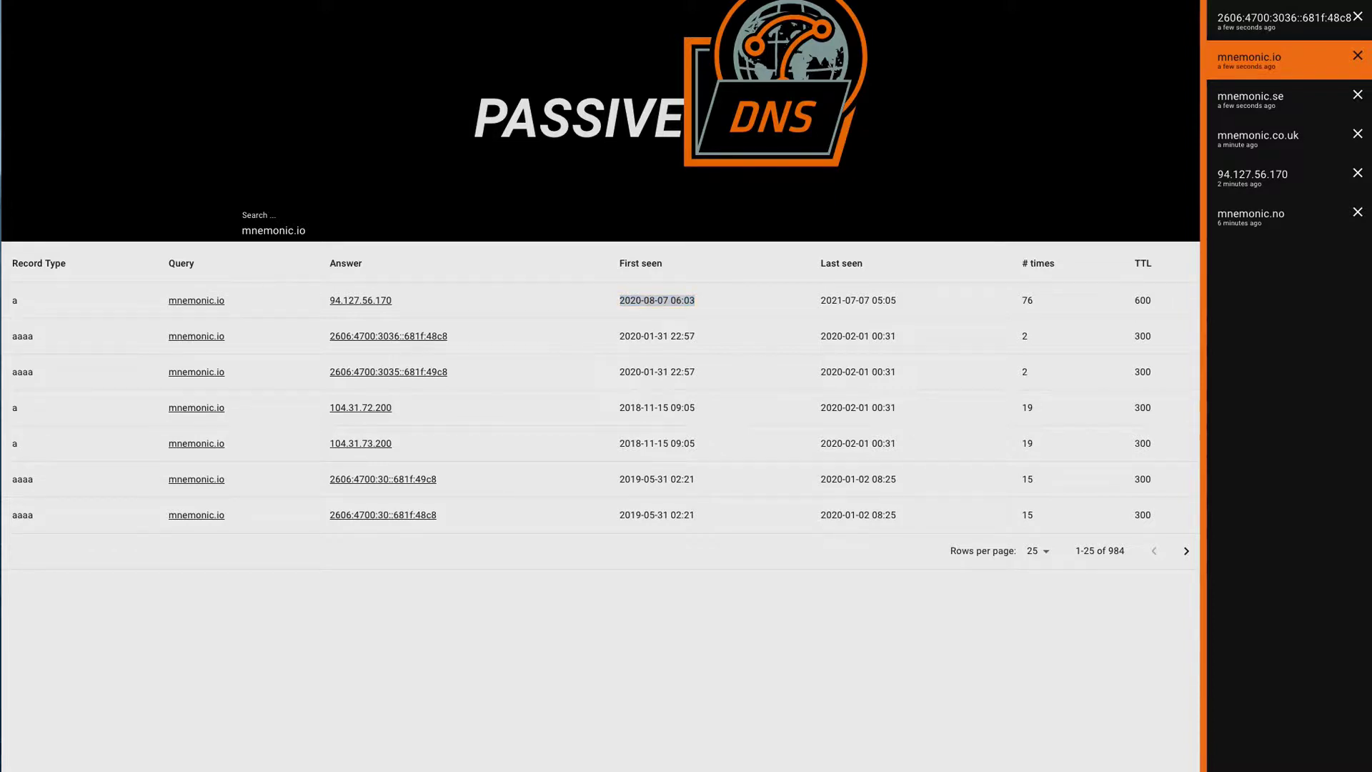
Step: Look up envoyair-career.com and examine its CNAME record type and the TTL of its A record
drag(311, 230, 230, 234)
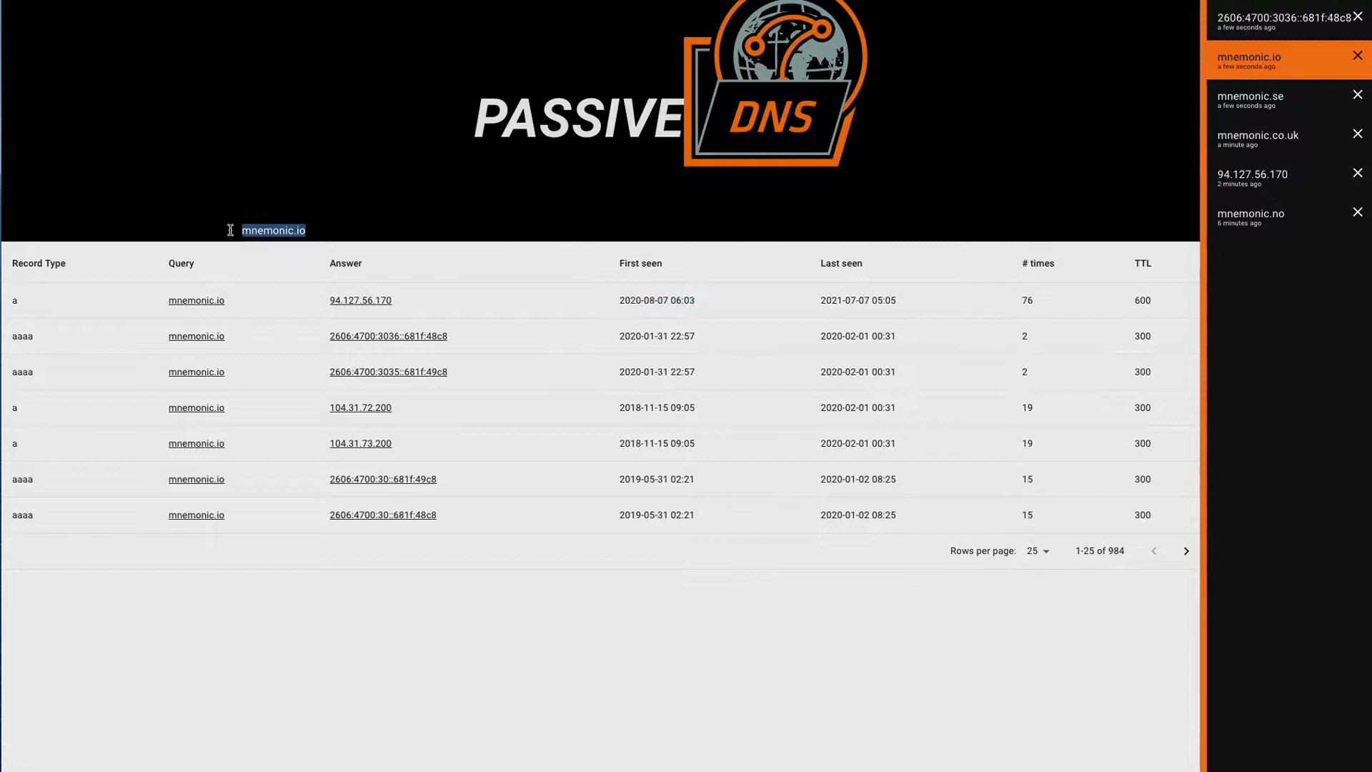
text(envoyair-career.com)
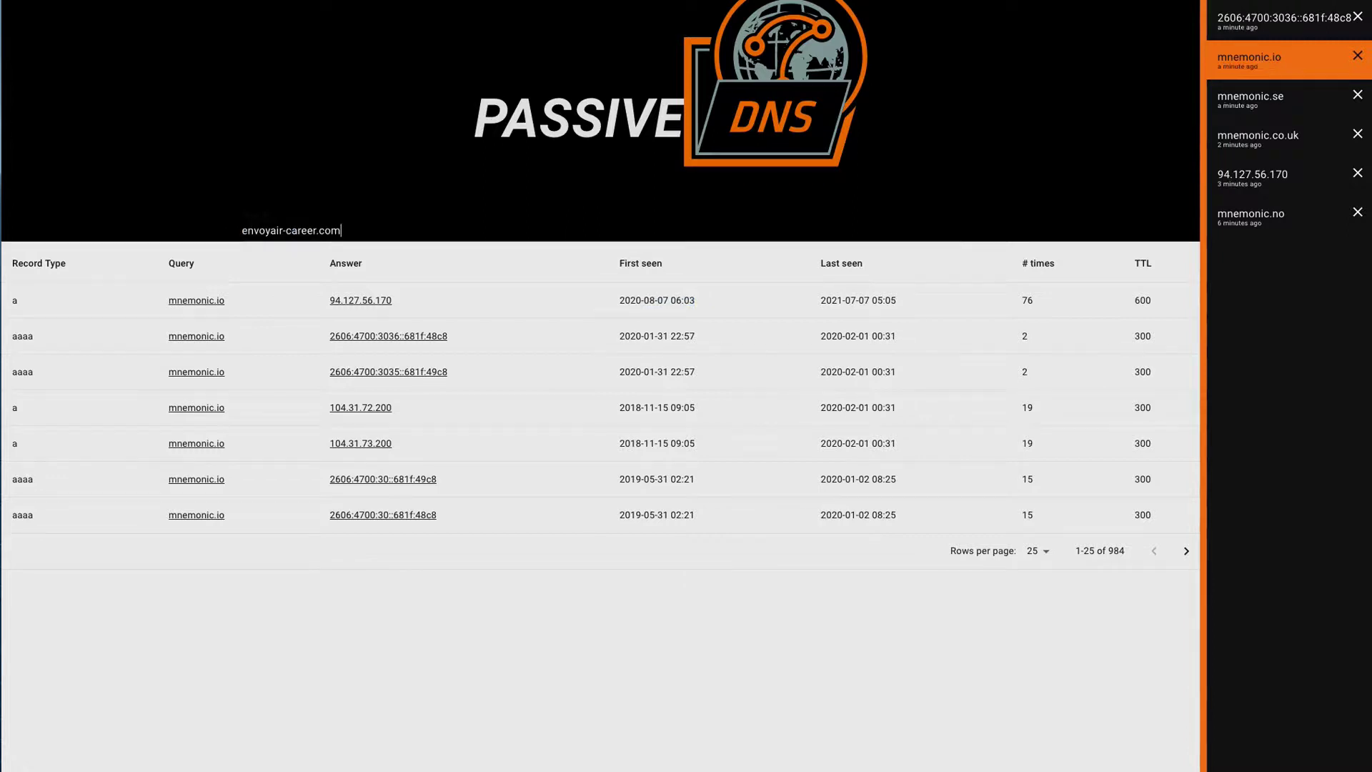
key(Return)
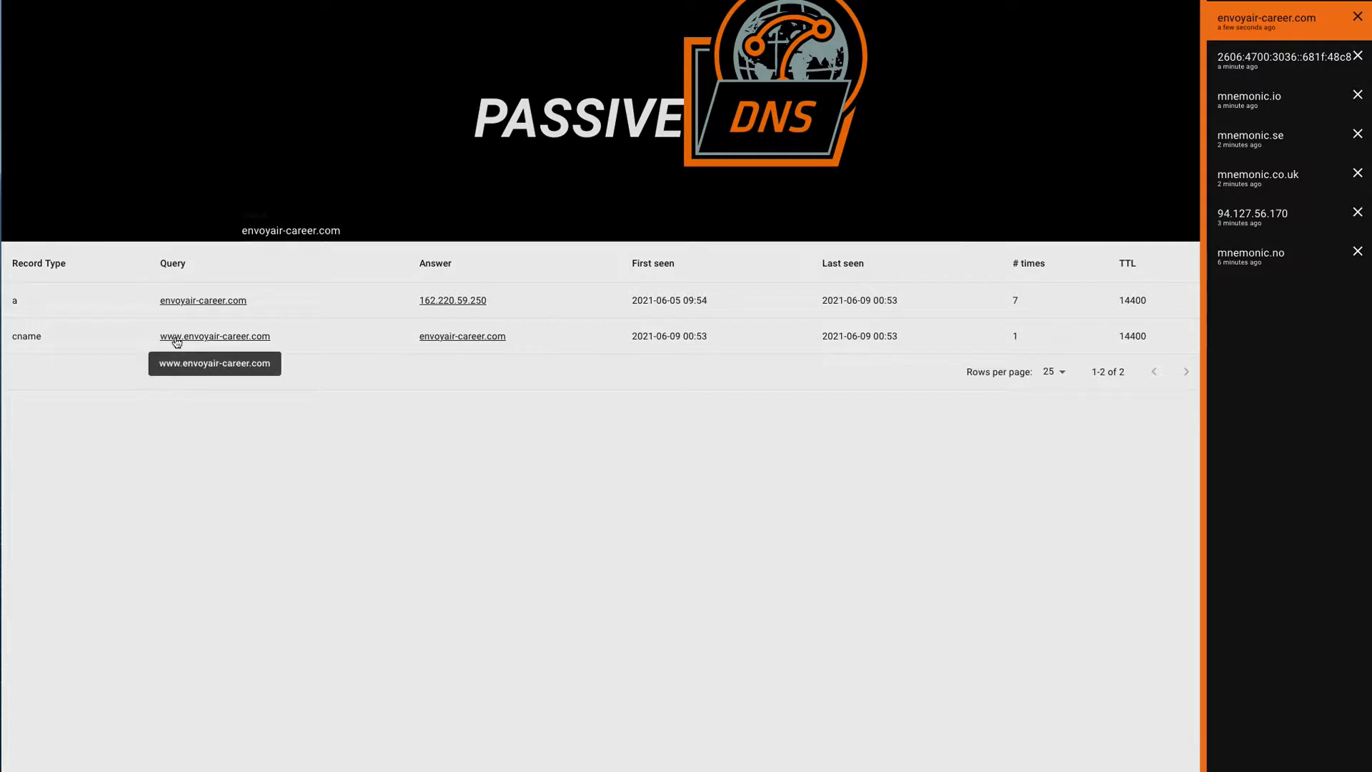
double_click(33, 336)
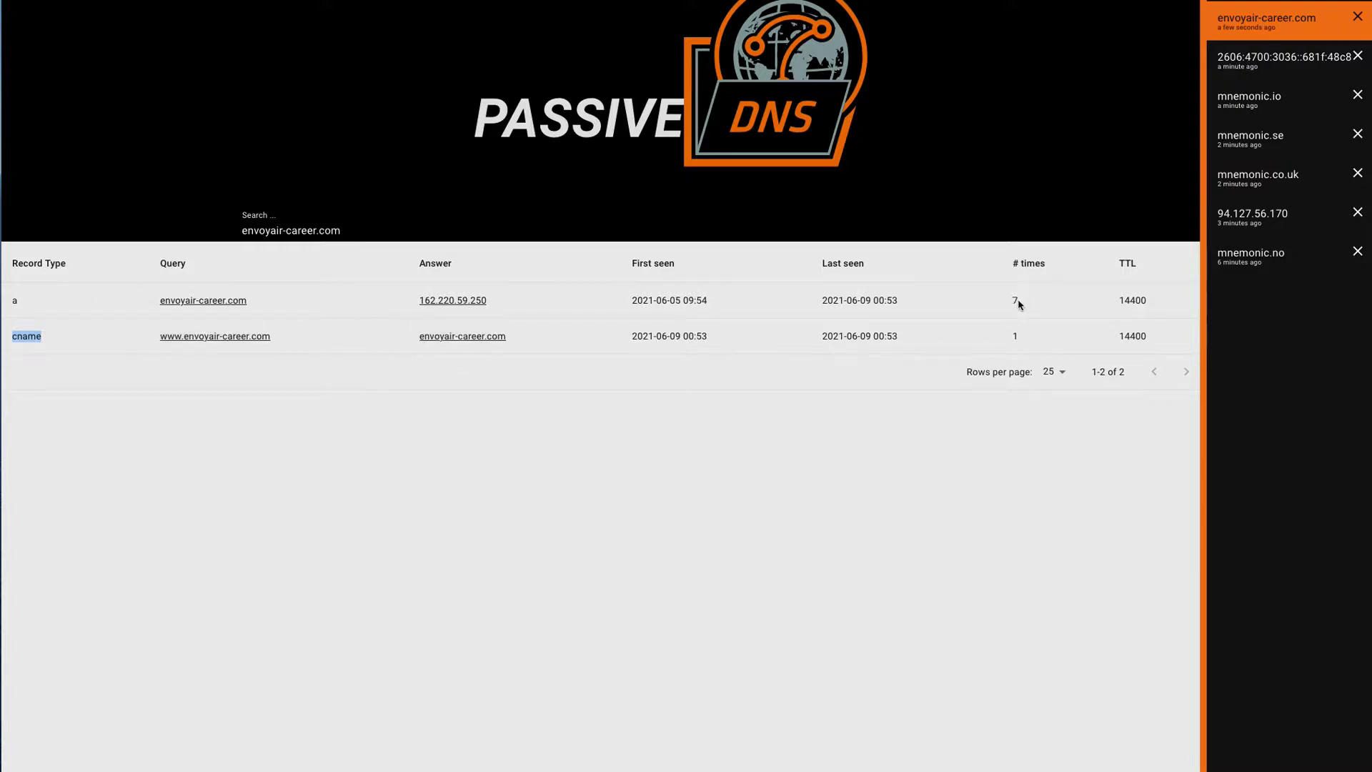
double_click(1135, 300)
Step: Pivot on envoyair-career.com's IP address 162.220.59.250 and examine the other domains resolving to it for similar career and airline names
click(448, 303)
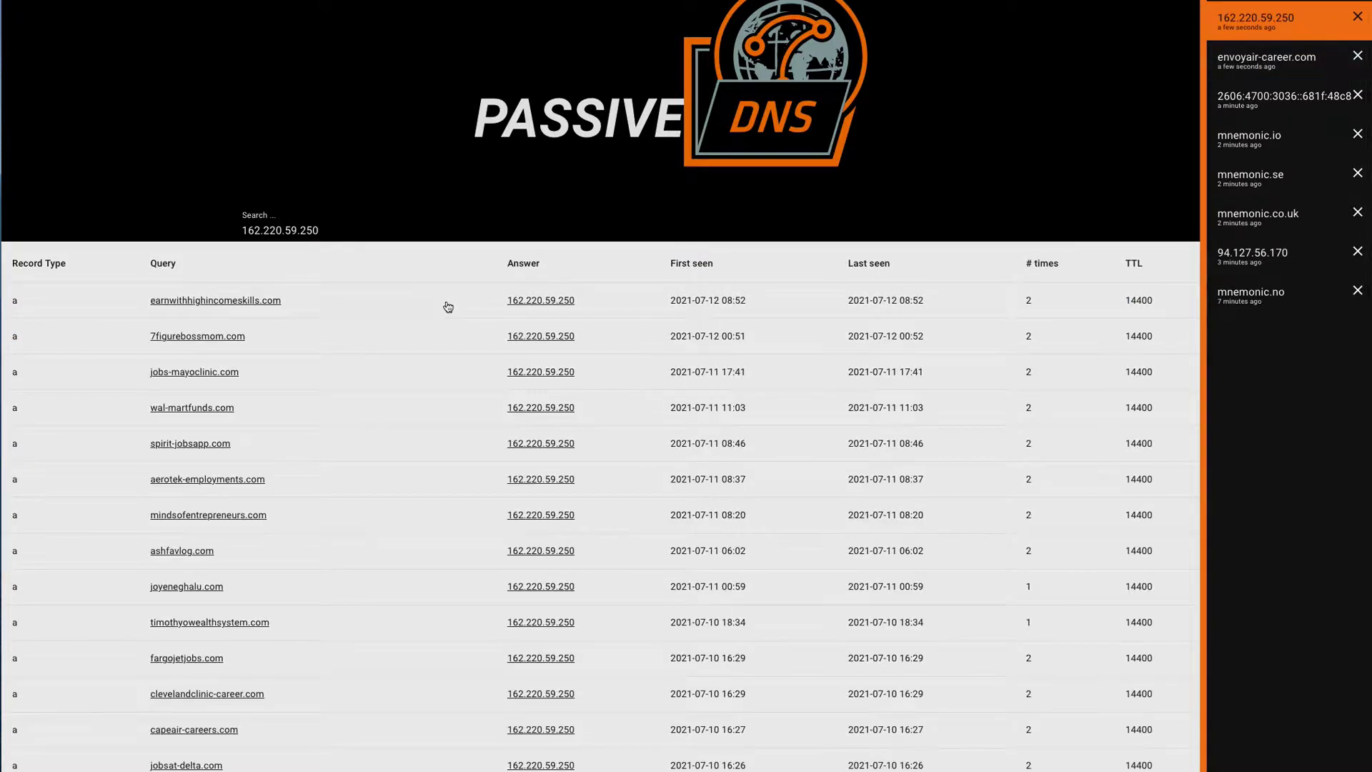
scroll(448, 306, down, 1)
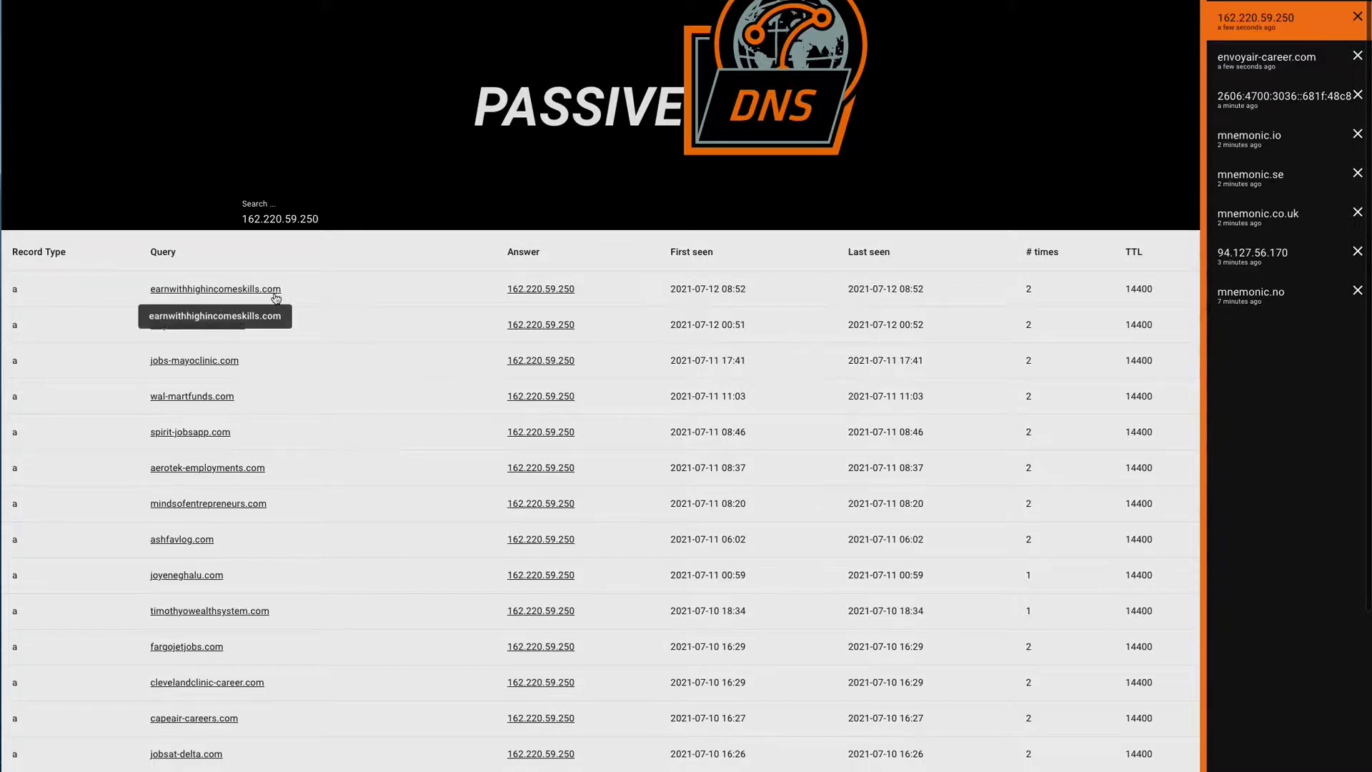
scroll(352, 337, down, 3)
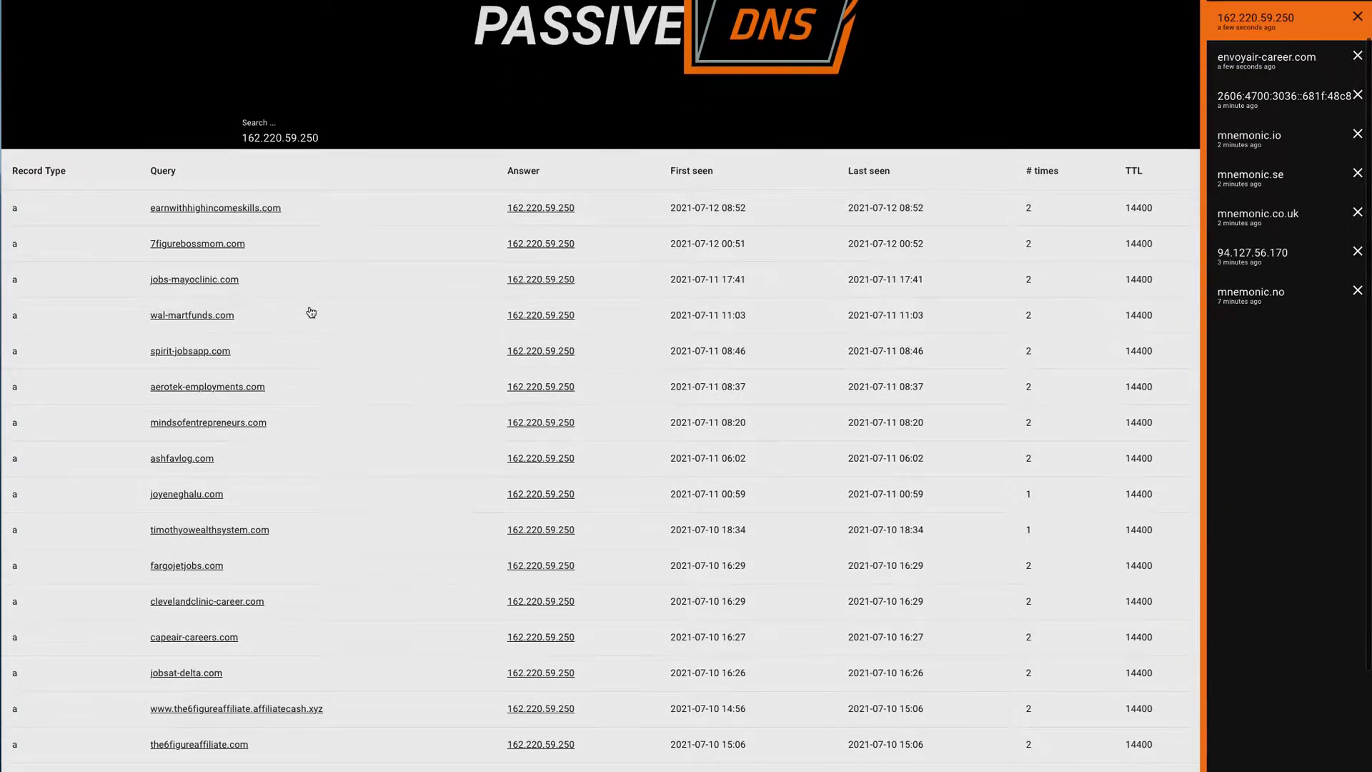
scroll(310, 312, down, 2)
scroll(312, 301, down, 2)
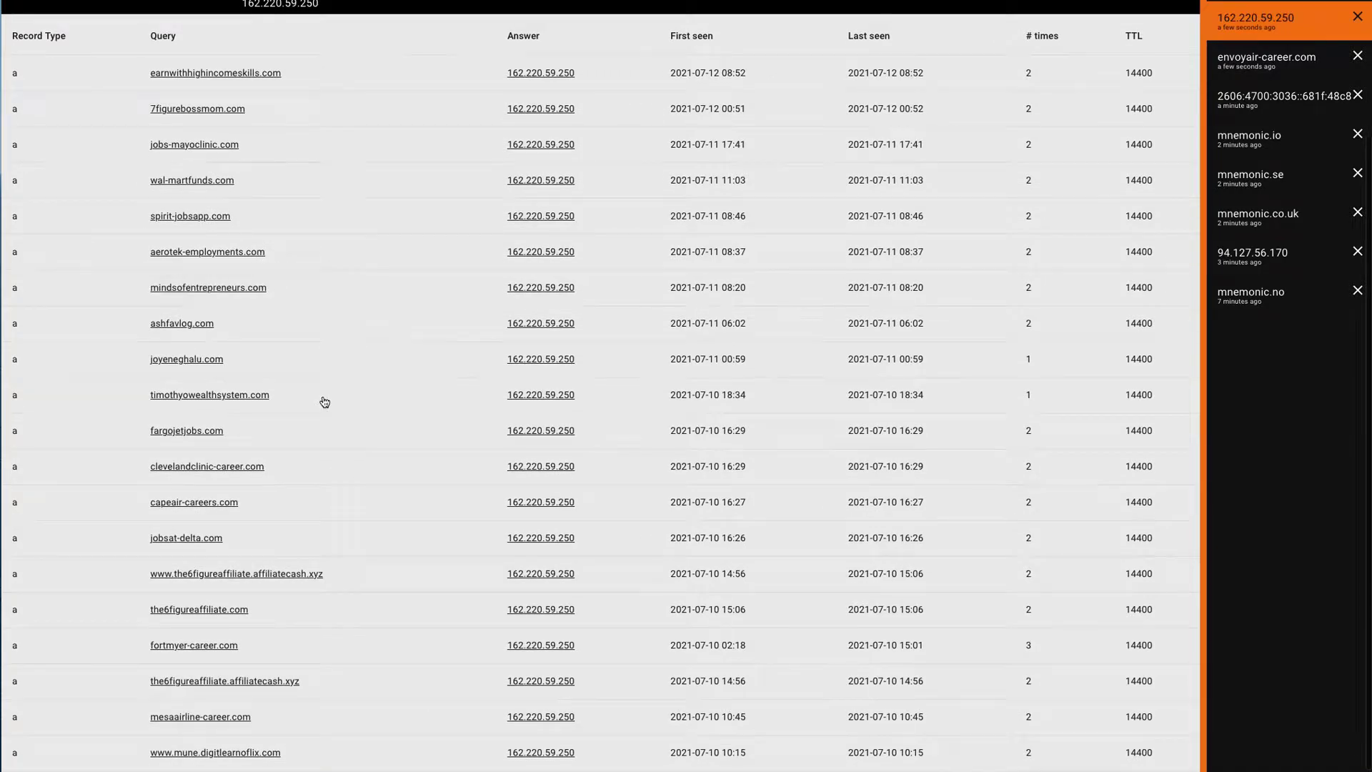
scroll(324, 401, down, 2)
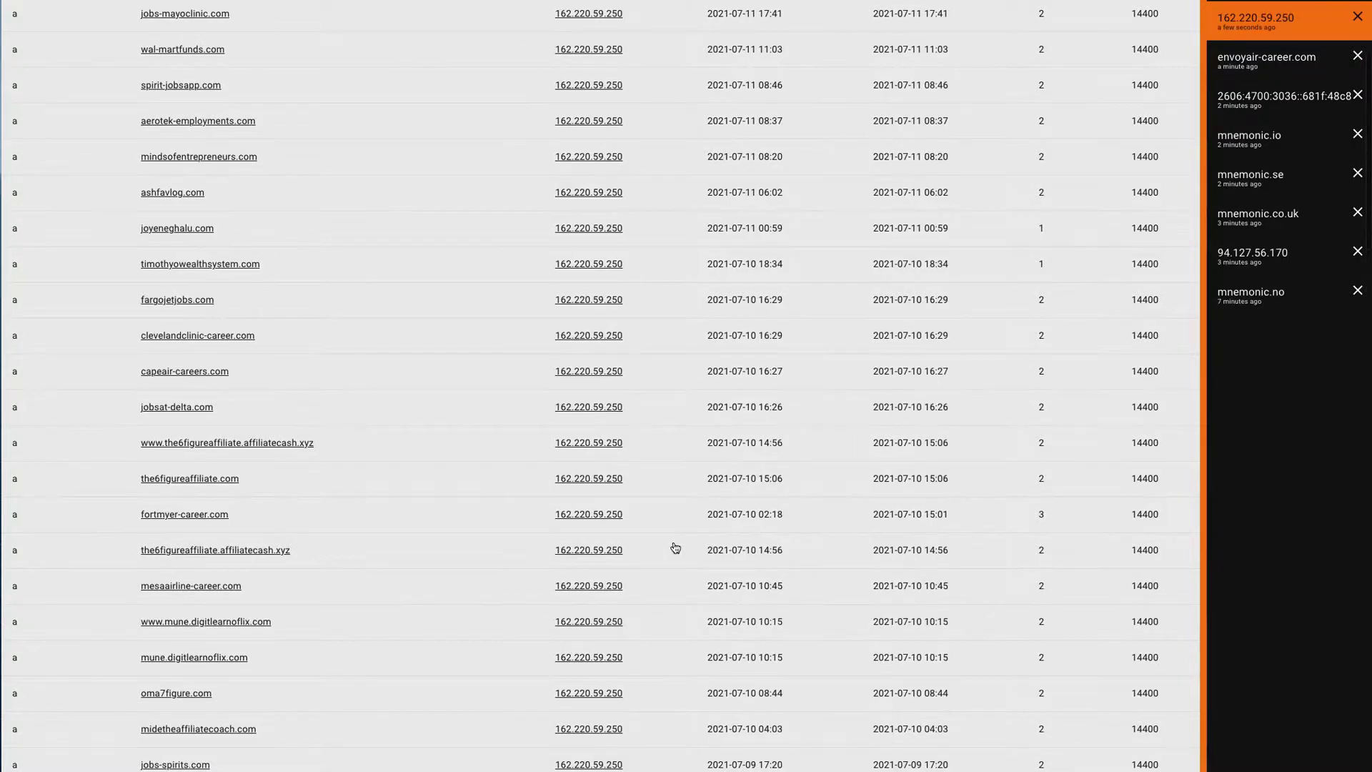
scroll(674, 548, up, 5)
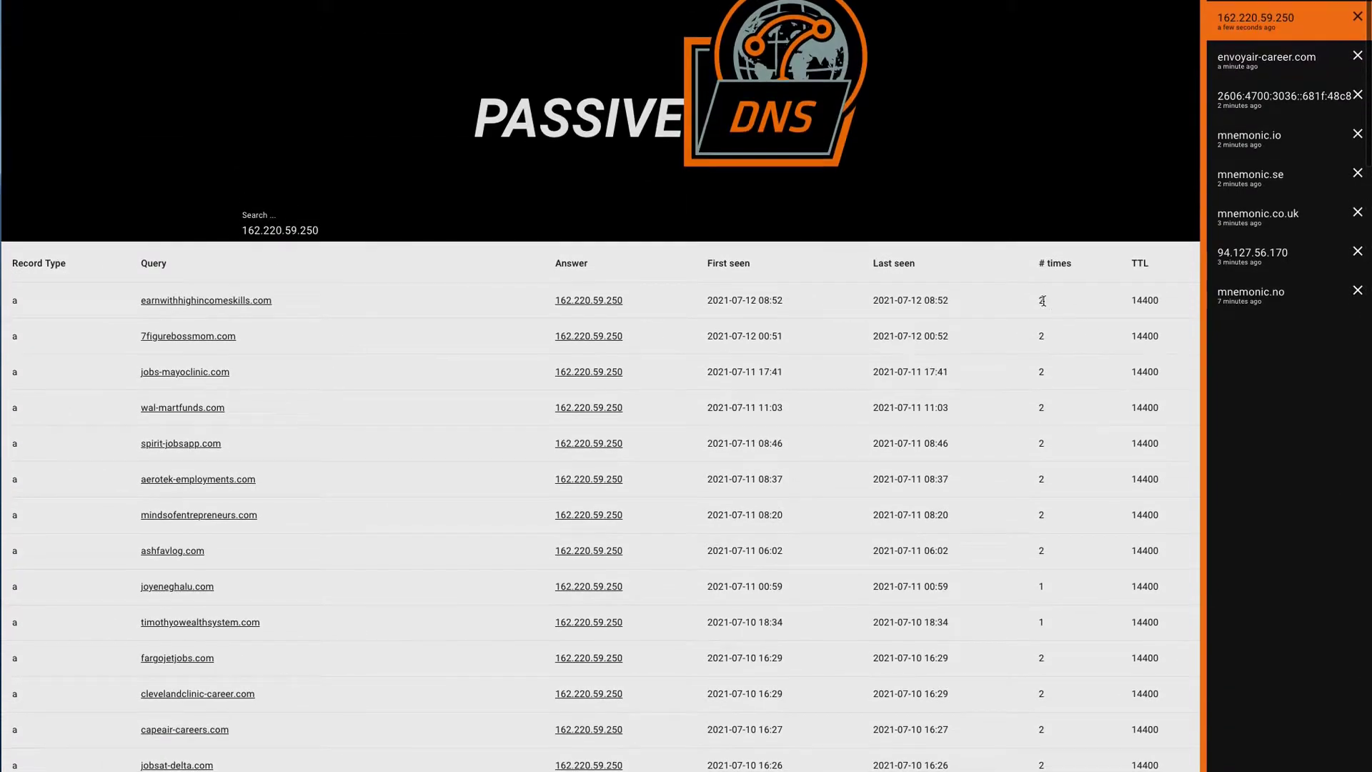
scroll(525, 521, down, 1)
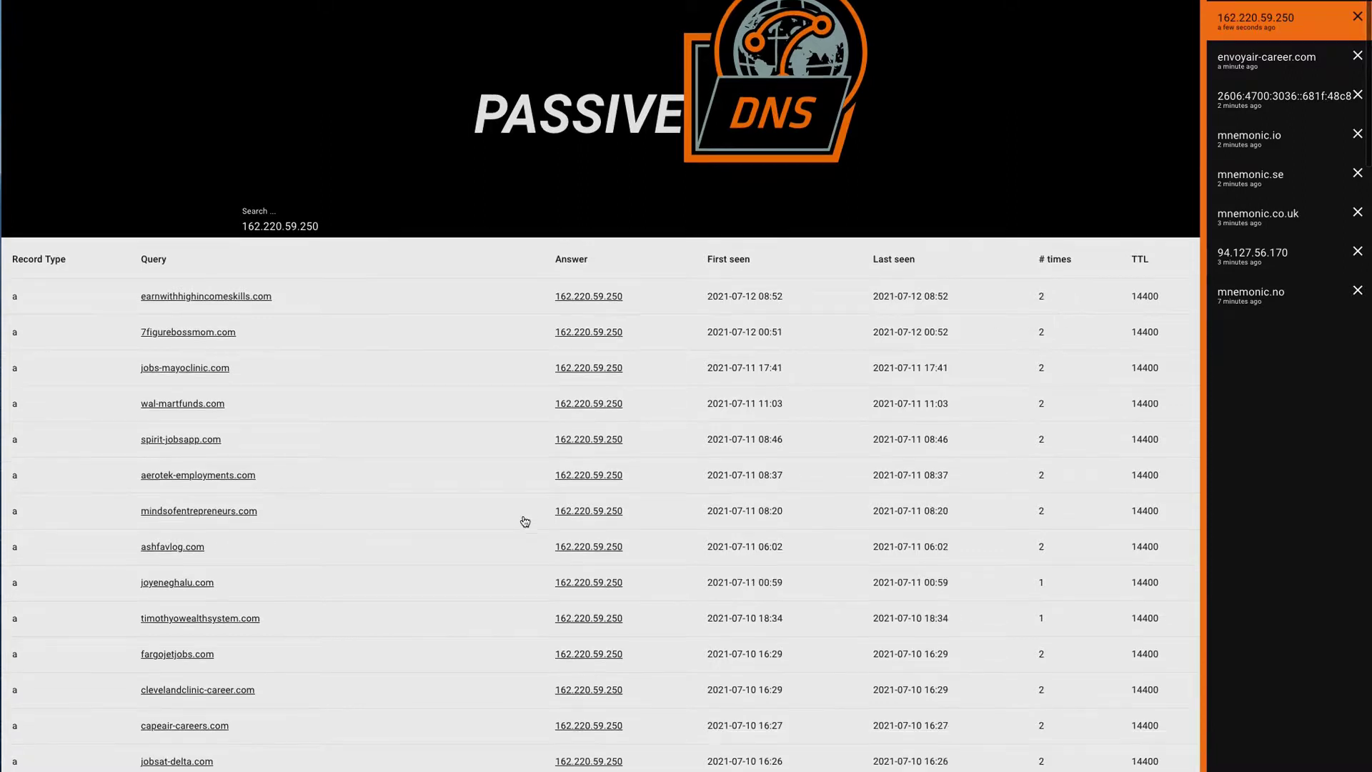
scroll(526, 522, down, 10)
scroll(526, 522, down, 3)
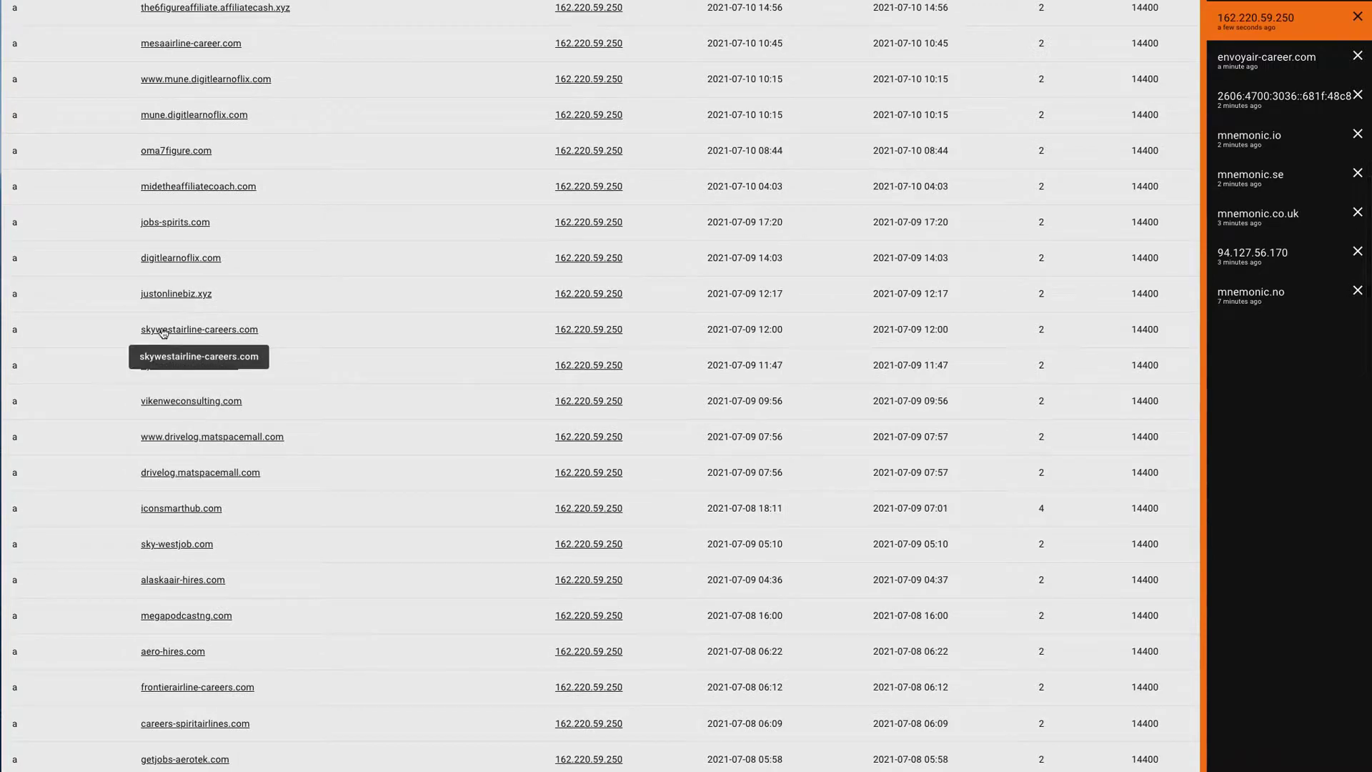
Step: Examine the other airline and job-themed domains resolving to 162.220.59.250, checking the first-seen and last-seen dates of endeavorair-jobs.com
scroll(315, 419, down, 4)
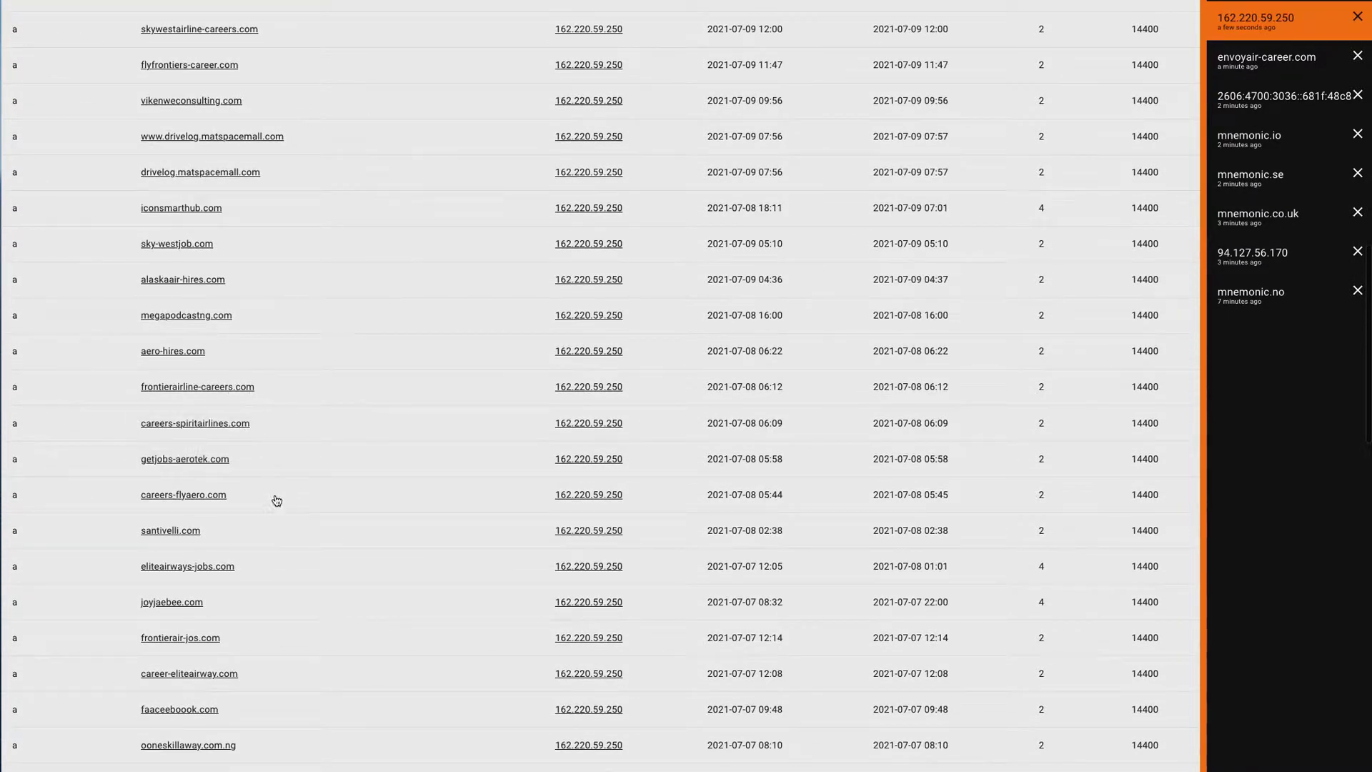
scroll(276, 501, down, 1)
scroll(278, 527, down, 1)
scroll(277, 527, down, 6)
scroll(277, 527, down, 2)
drag(731, 327, 780, 327)
drag(890, 327, 956, 329)
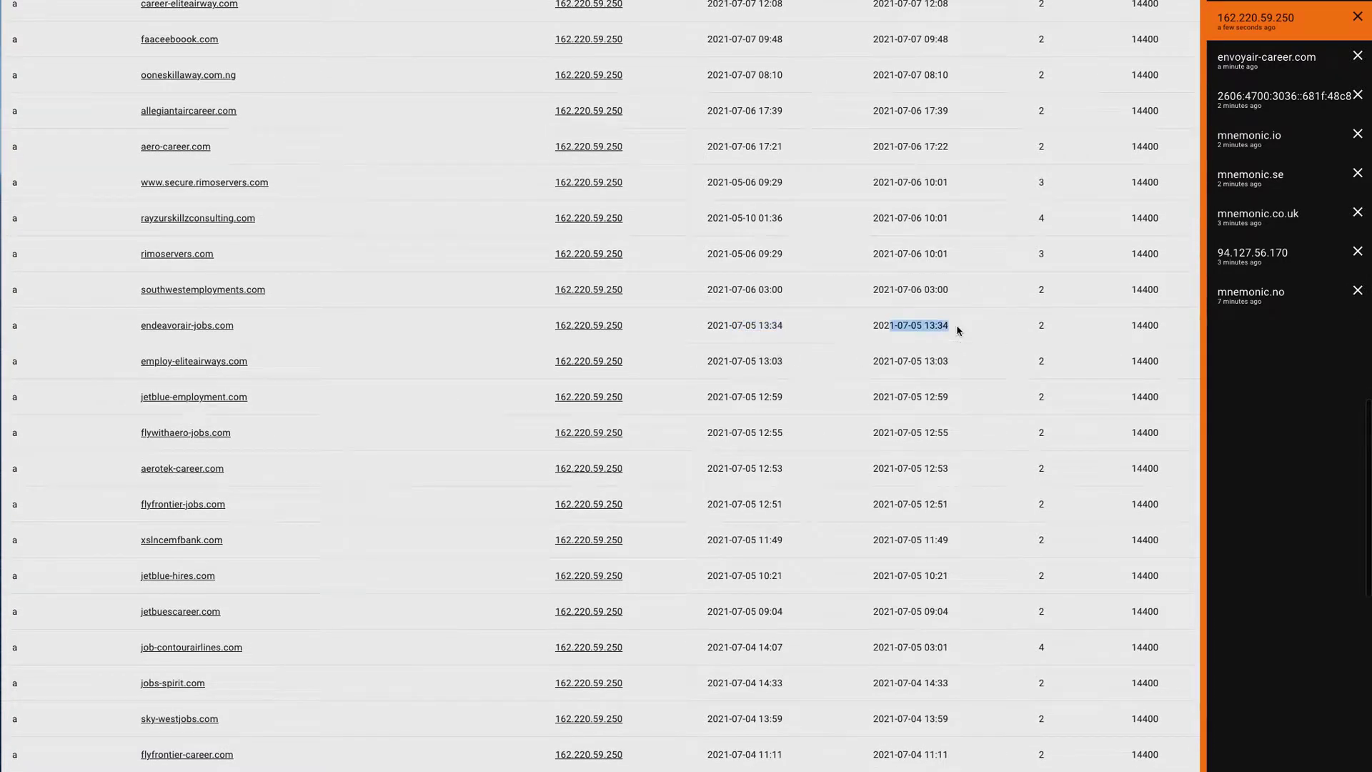
scroll(323, 397, down, 4)
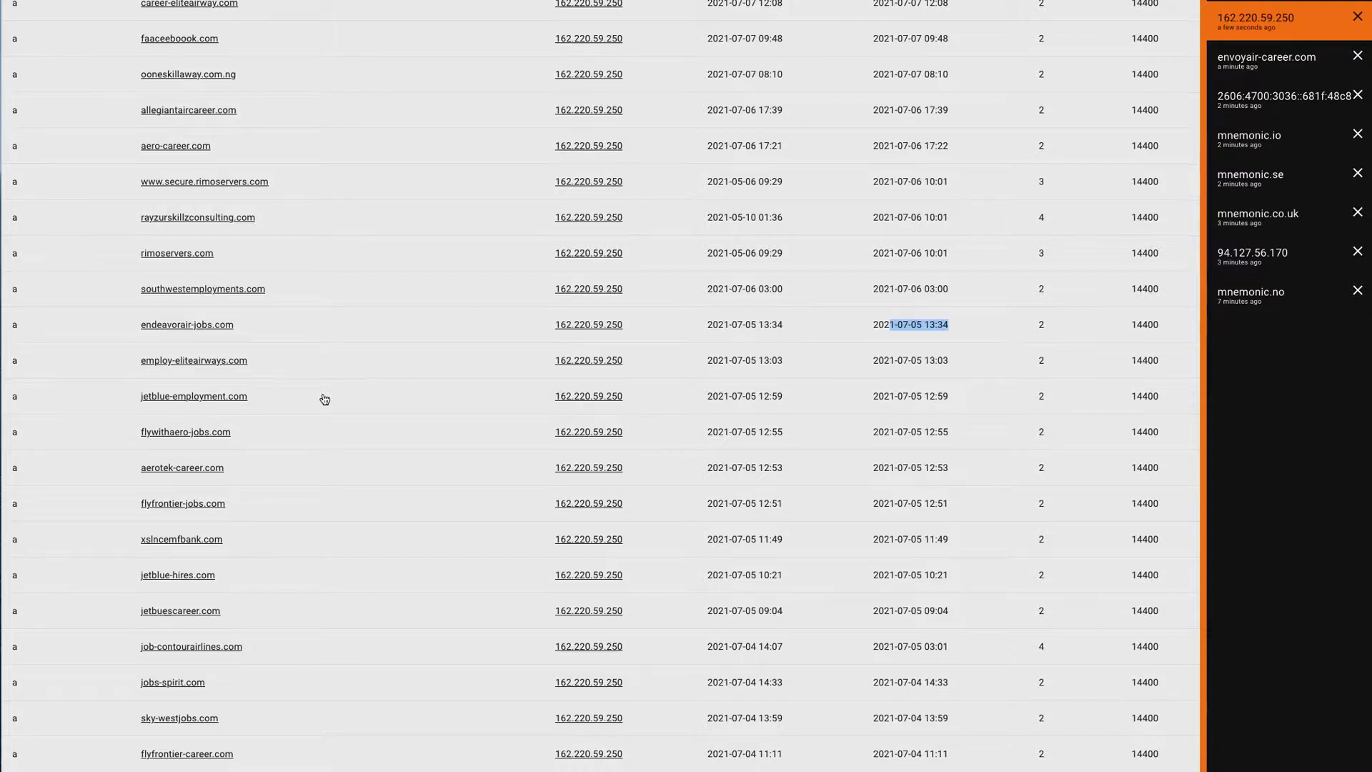
scroll(310, 454, down, 10)
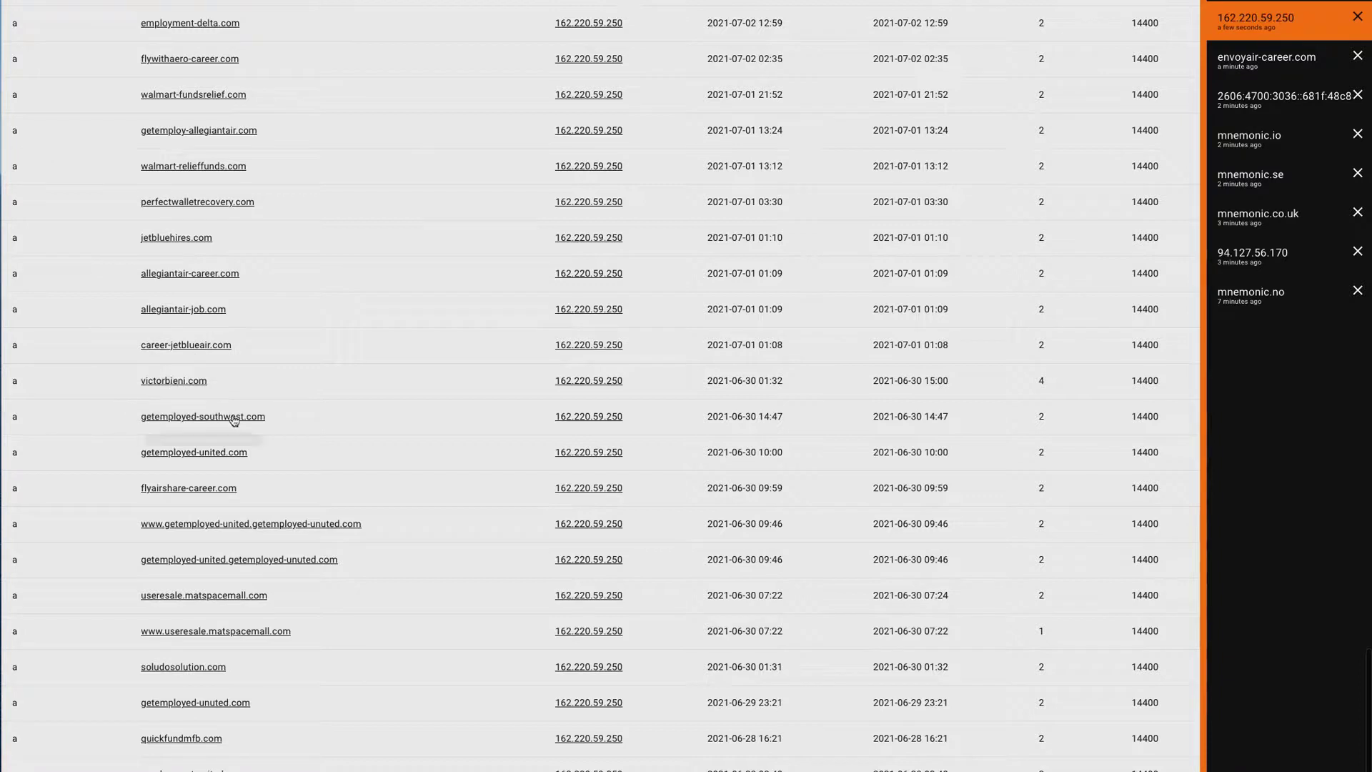
scroll(328, 421, down, 1)
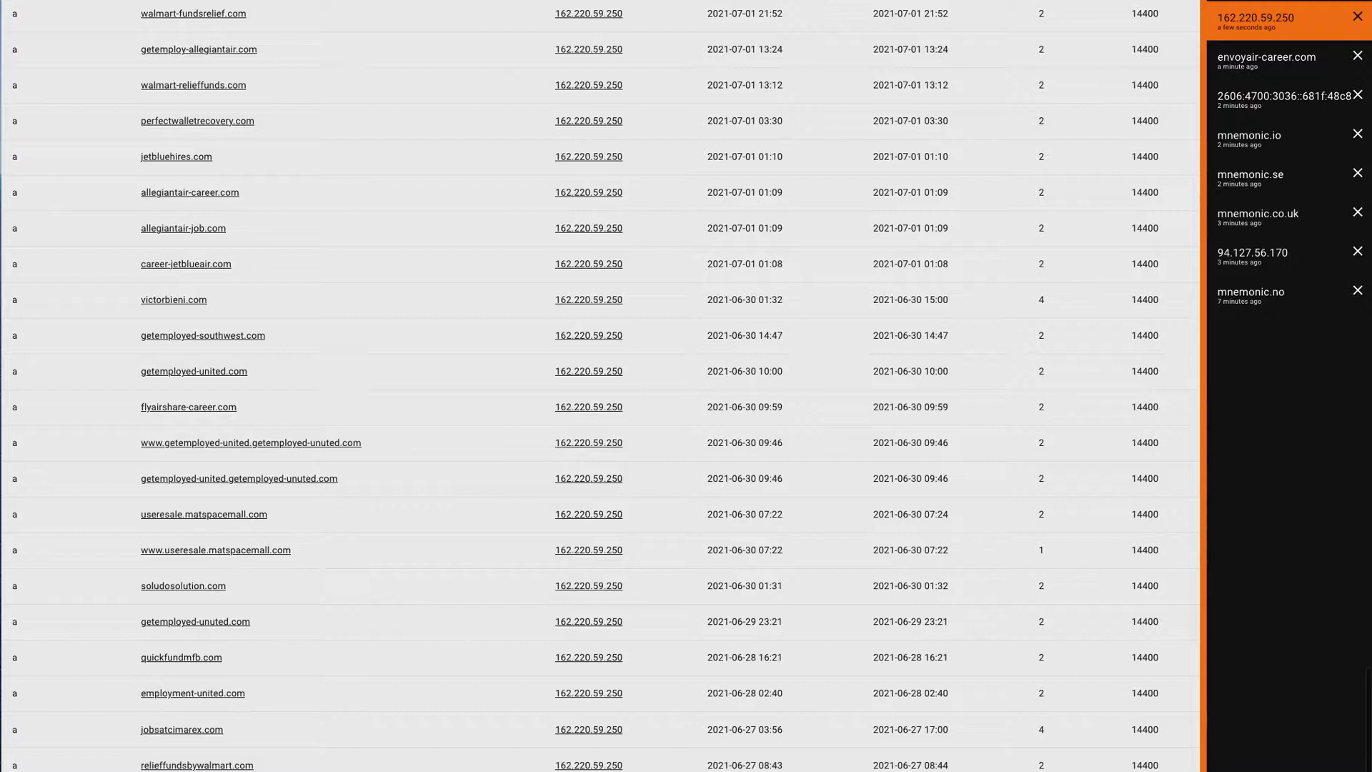
Step: Go to the next page of results for 162.220.59.250 and examine its older domains for airline career and hiring names
scroll(443, 447, down, 10)
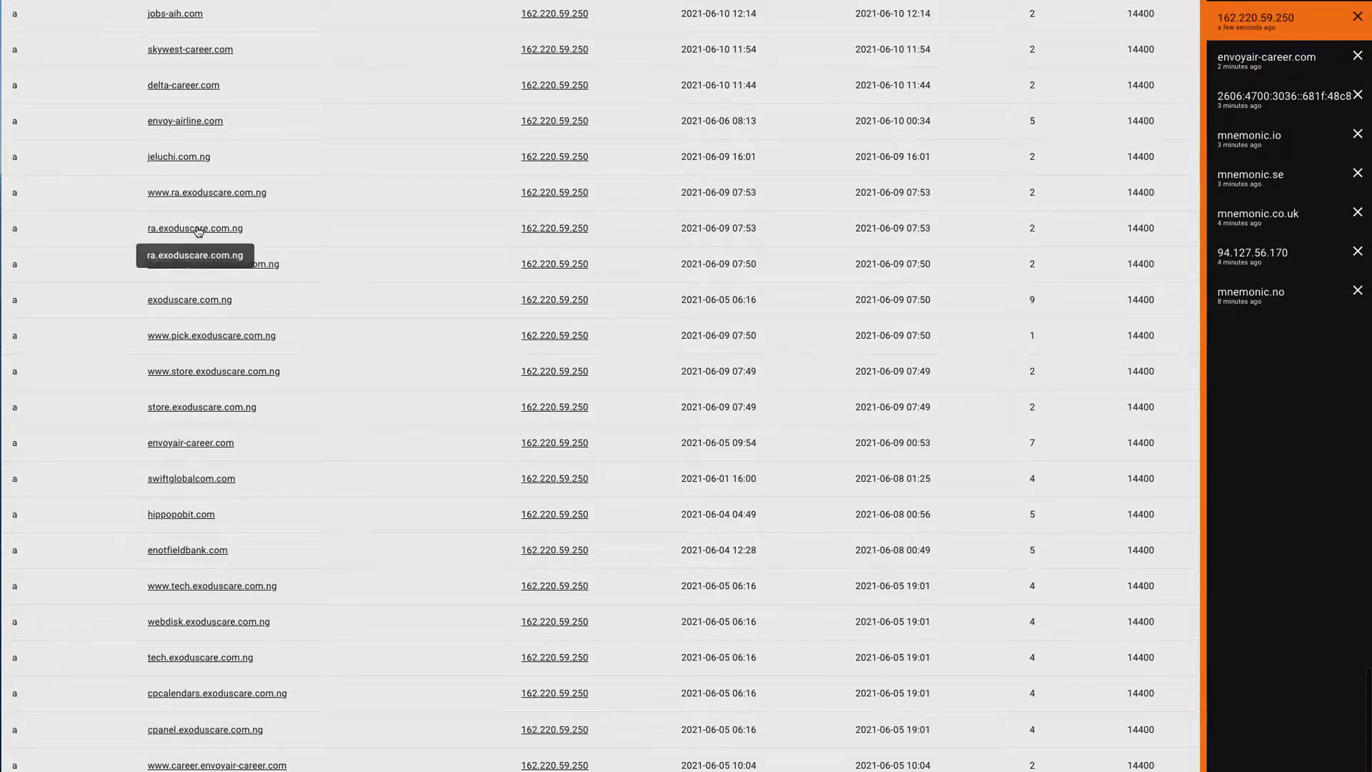
scroll(284, 211, up, 5)
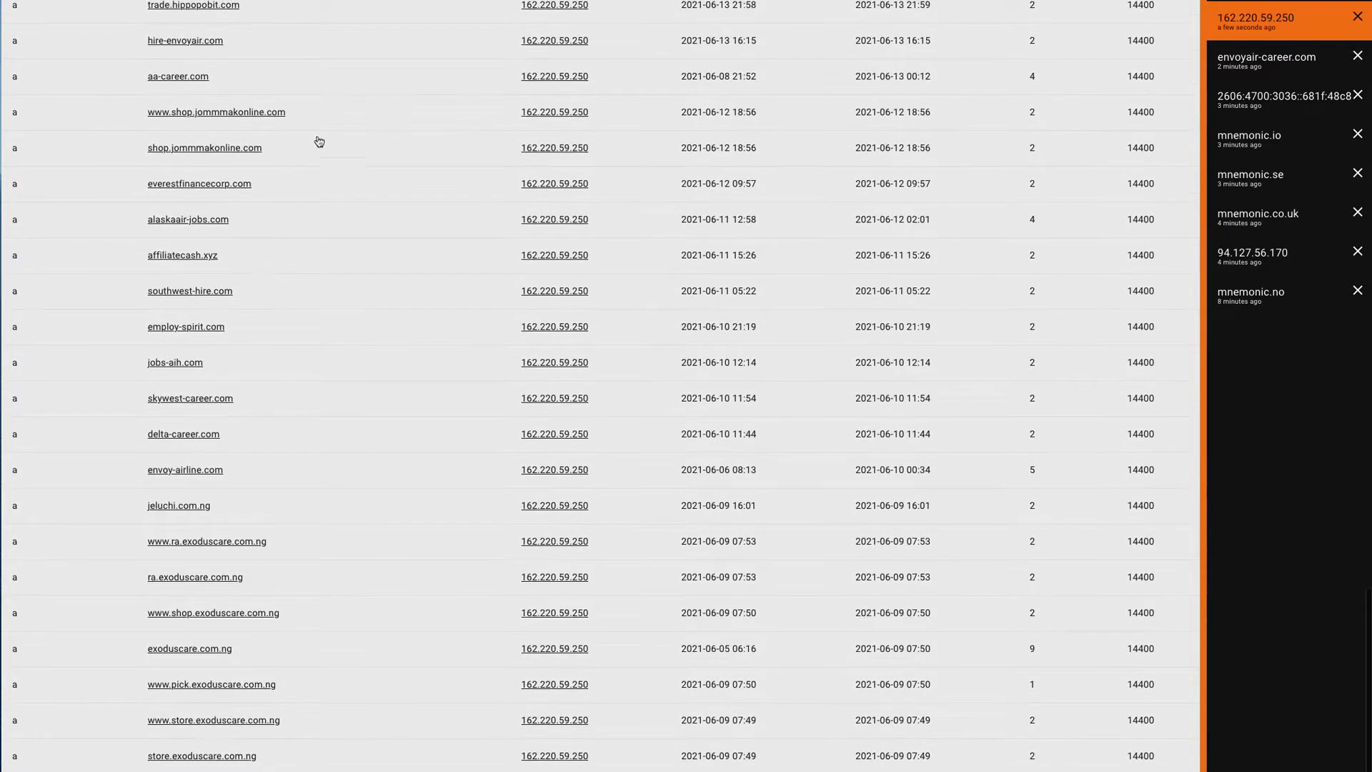
scroll(328, 122, up, 1)
scroll(328, 122, up, 2)
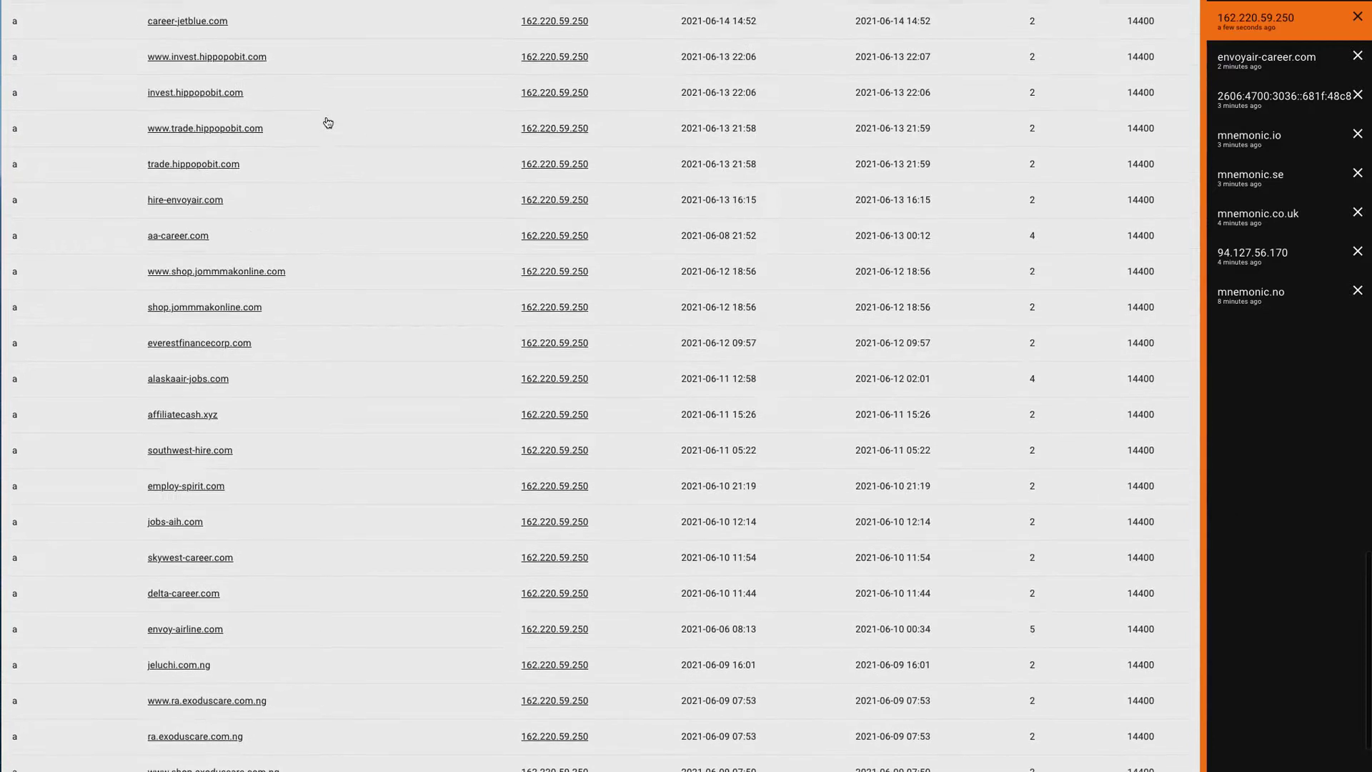
scroll(291, 130, up, 3)
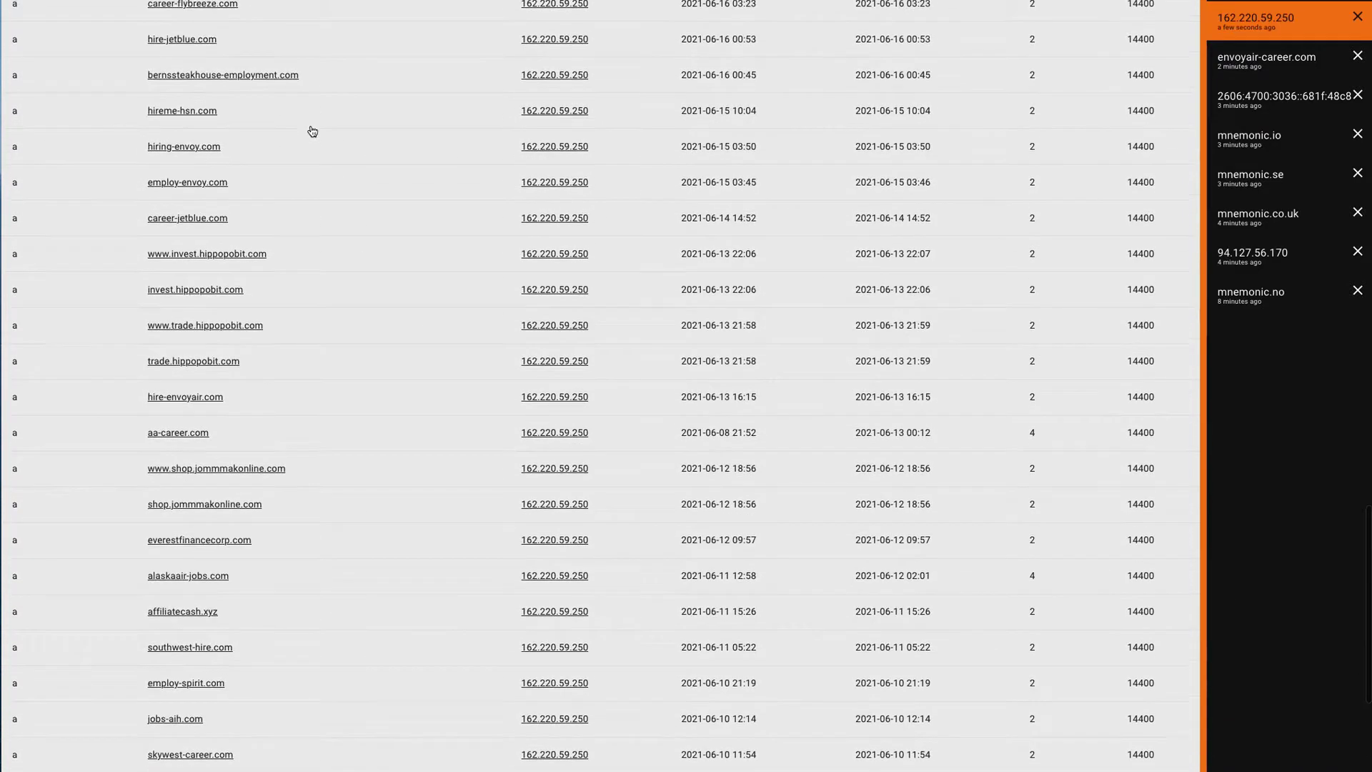
scroll(282, 149, up, 3)
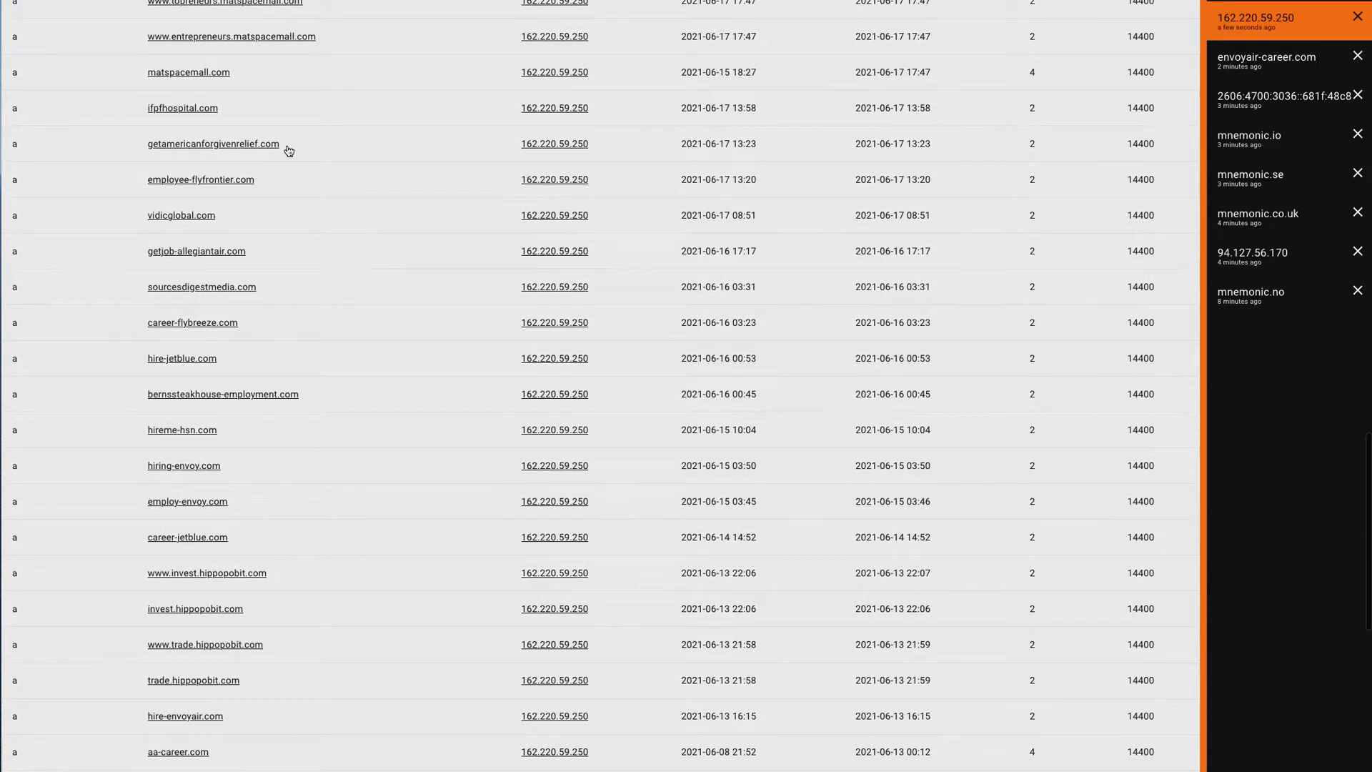
scroll(289, 151, up, 3)
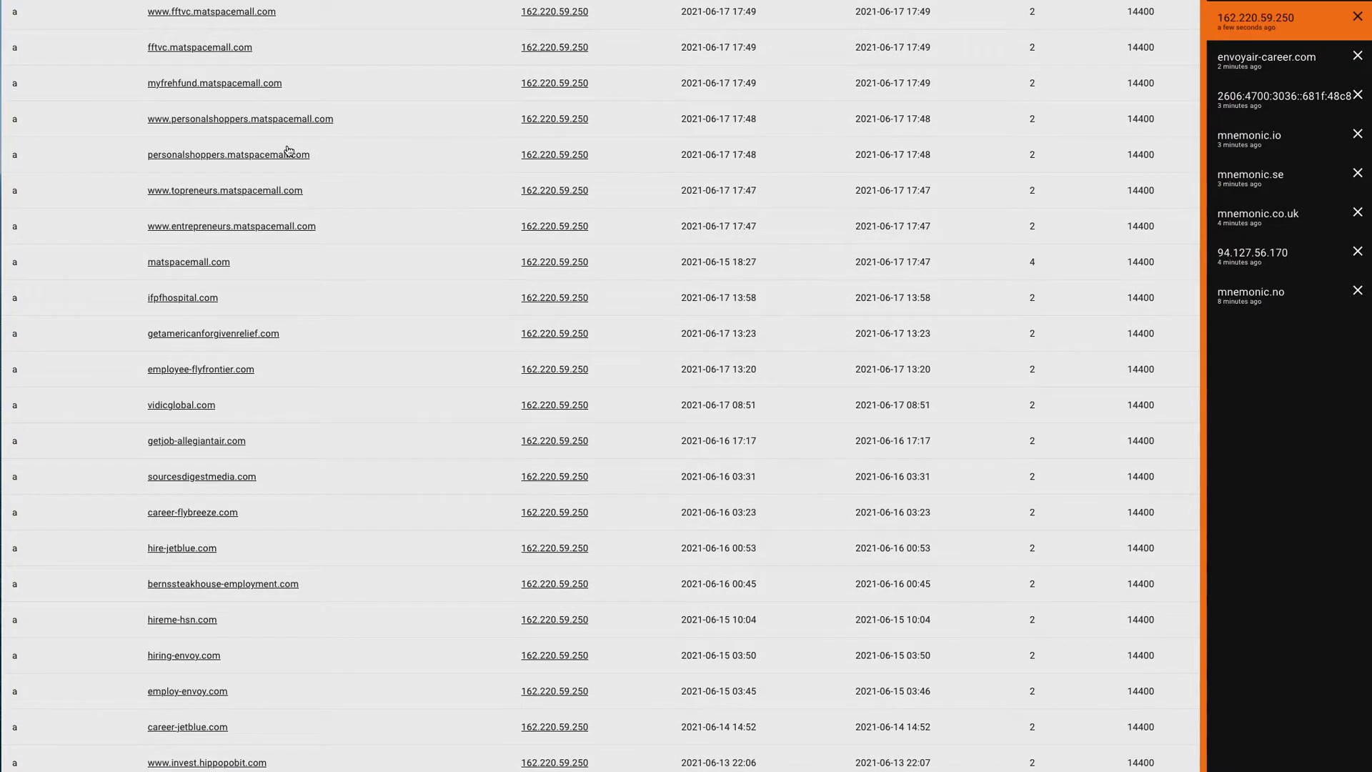
scroll(338, 228, down, 10)
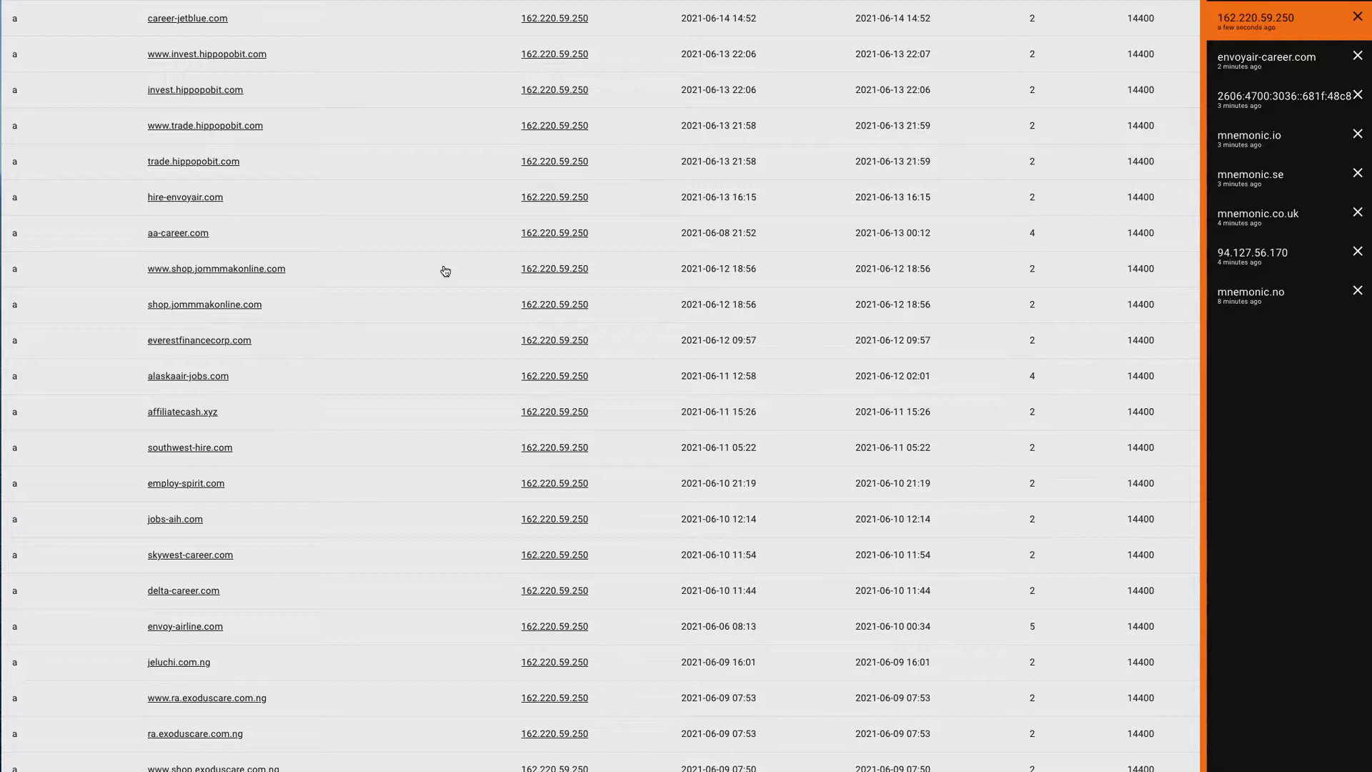
scroll(440, 318, down, 7)
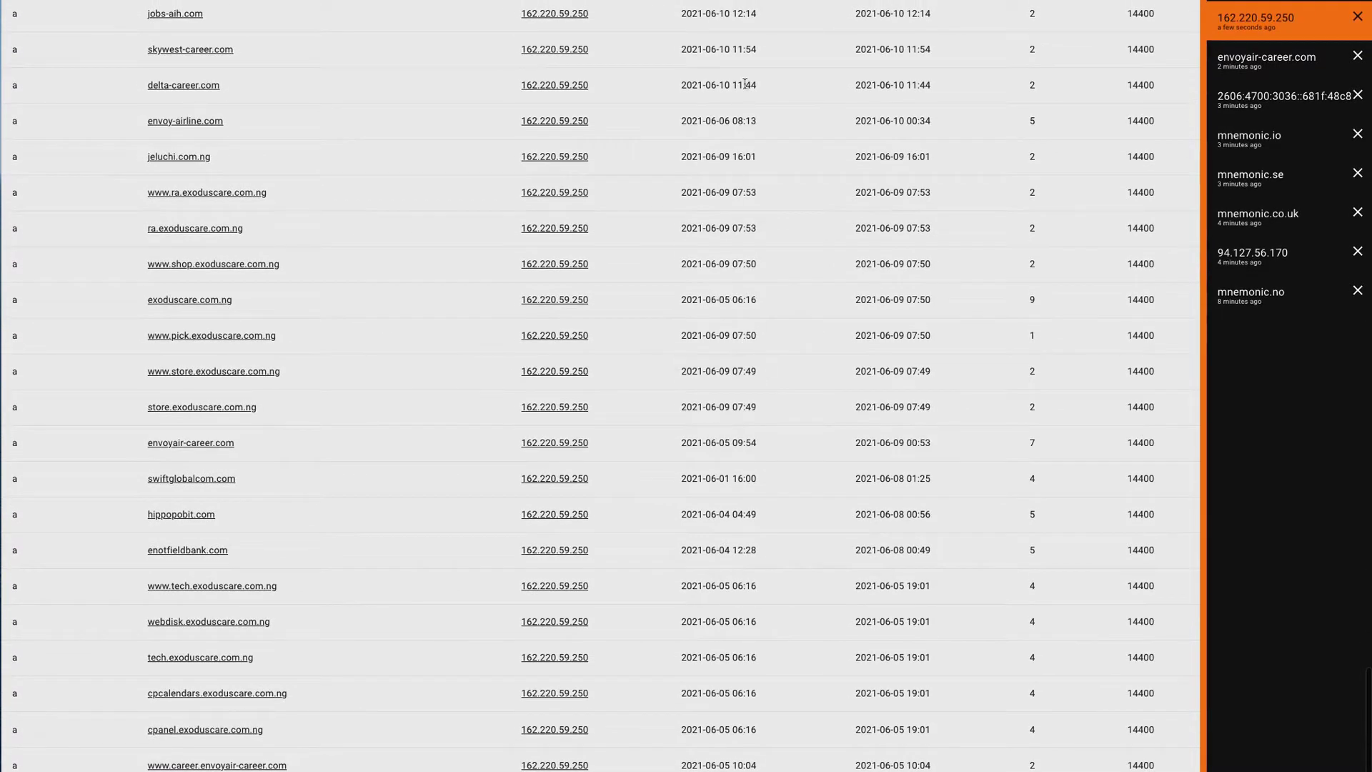
scroll(744, 59, up, 7)
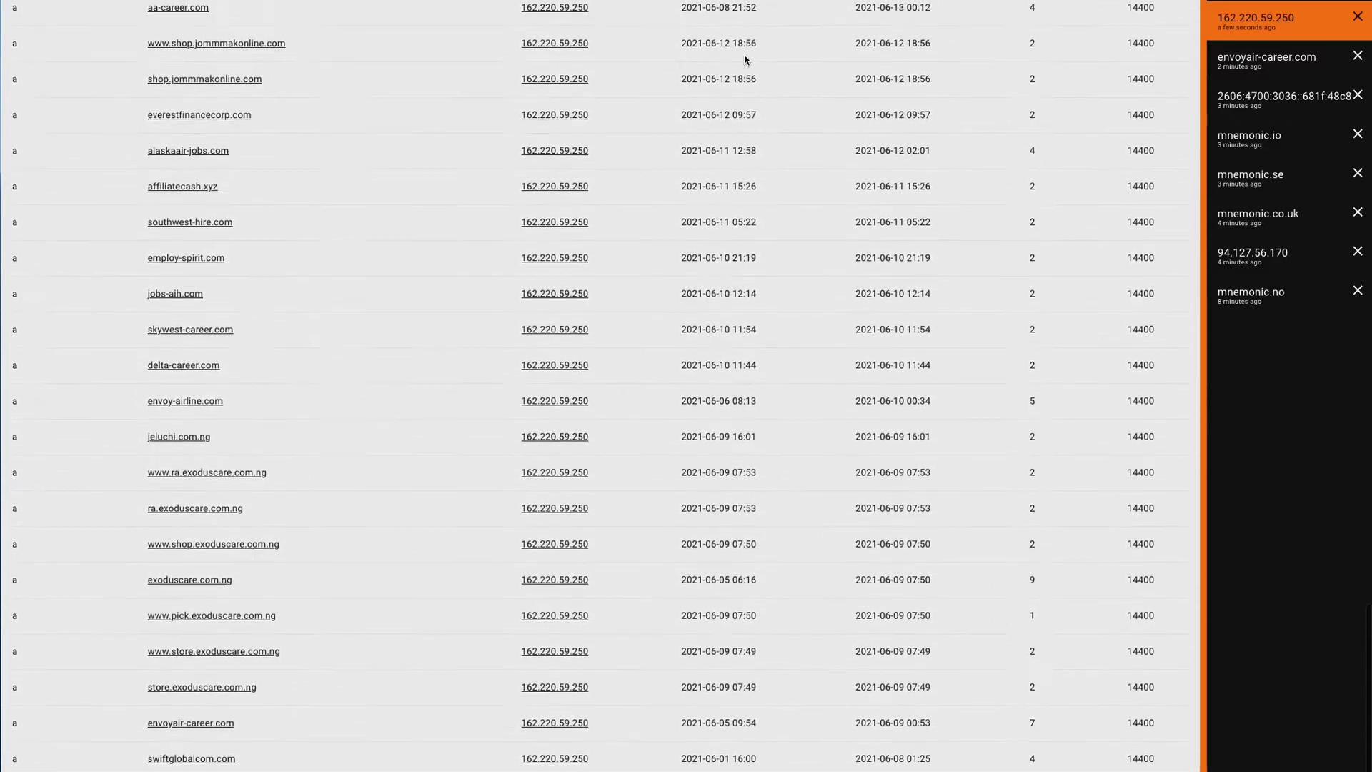
scroll(744, 59, down, 7)
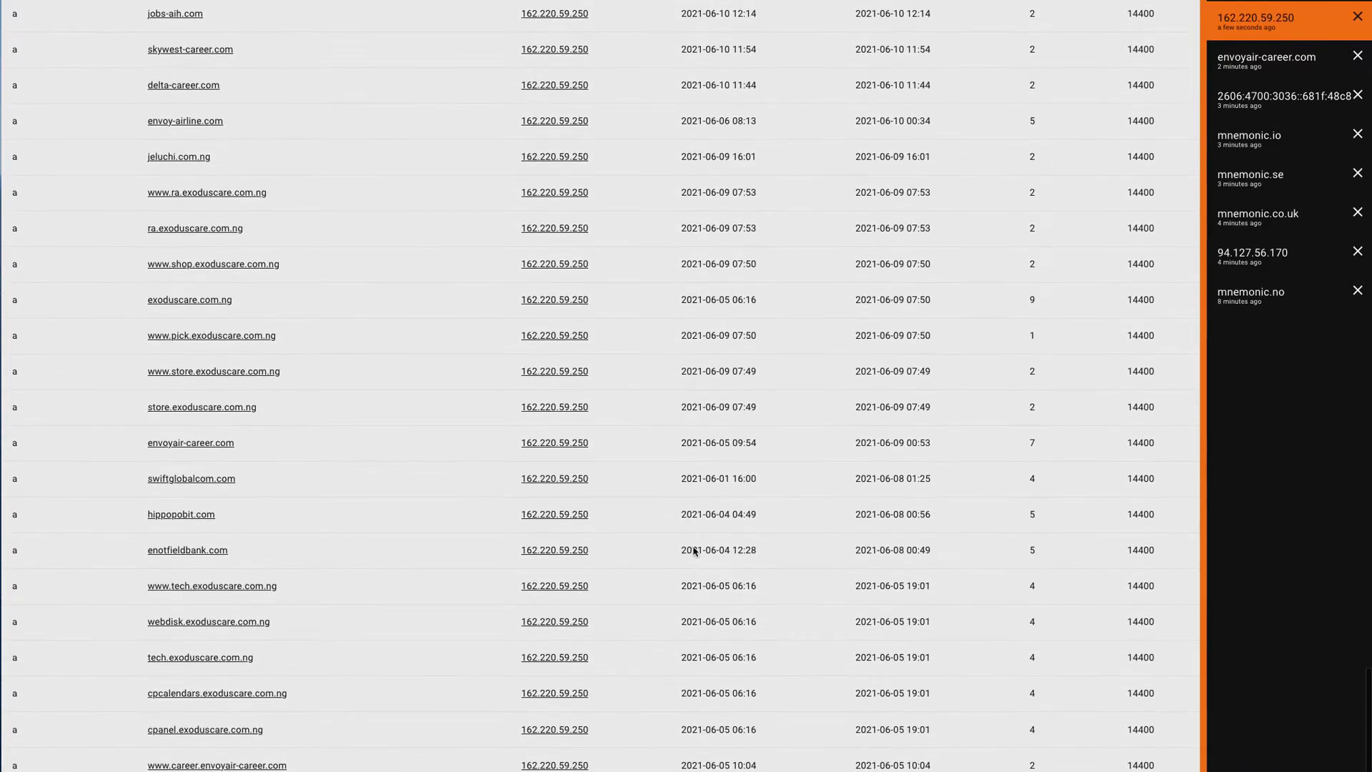
Step: Return to the search field and look up auvik.com in place of the IP address
scroll(691, 571, up, 1)
scroll(336, 719, up, 20)
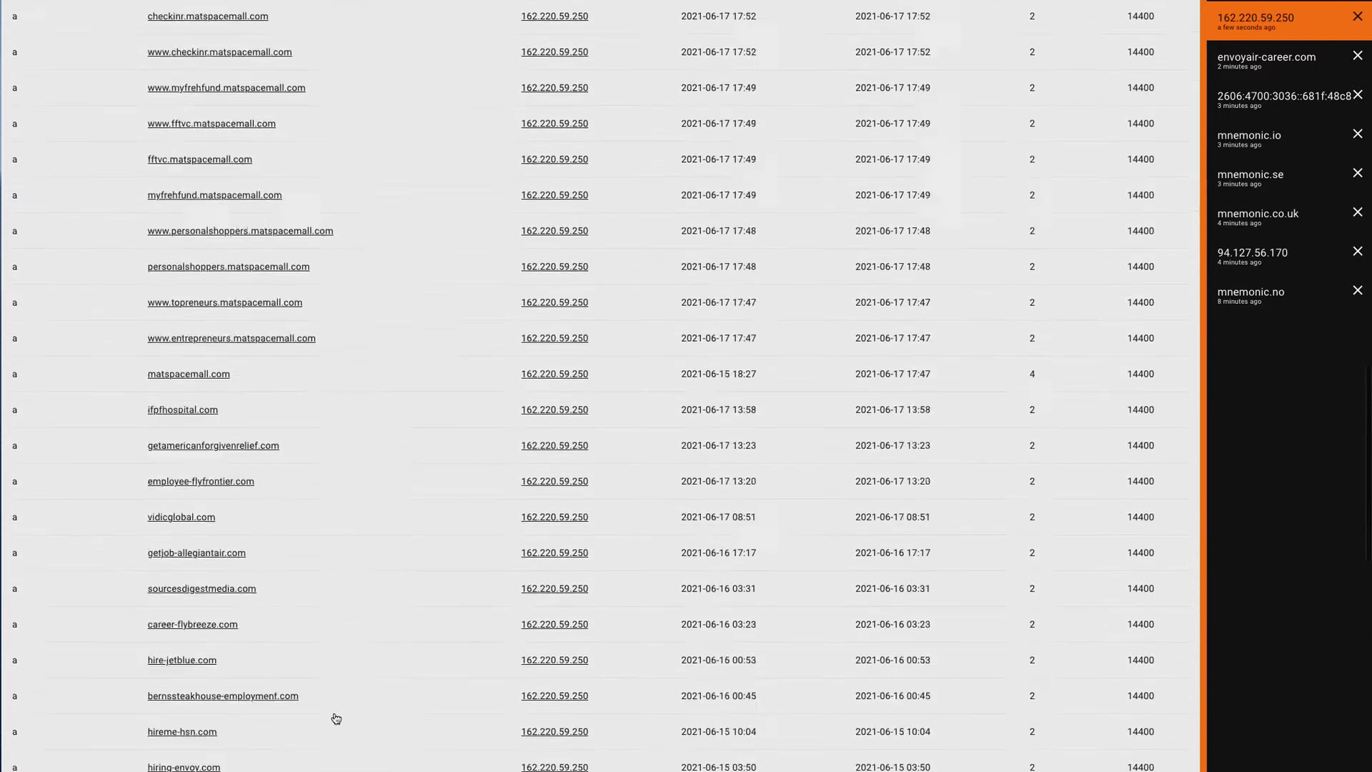
scroll(386, 610, down, 1)
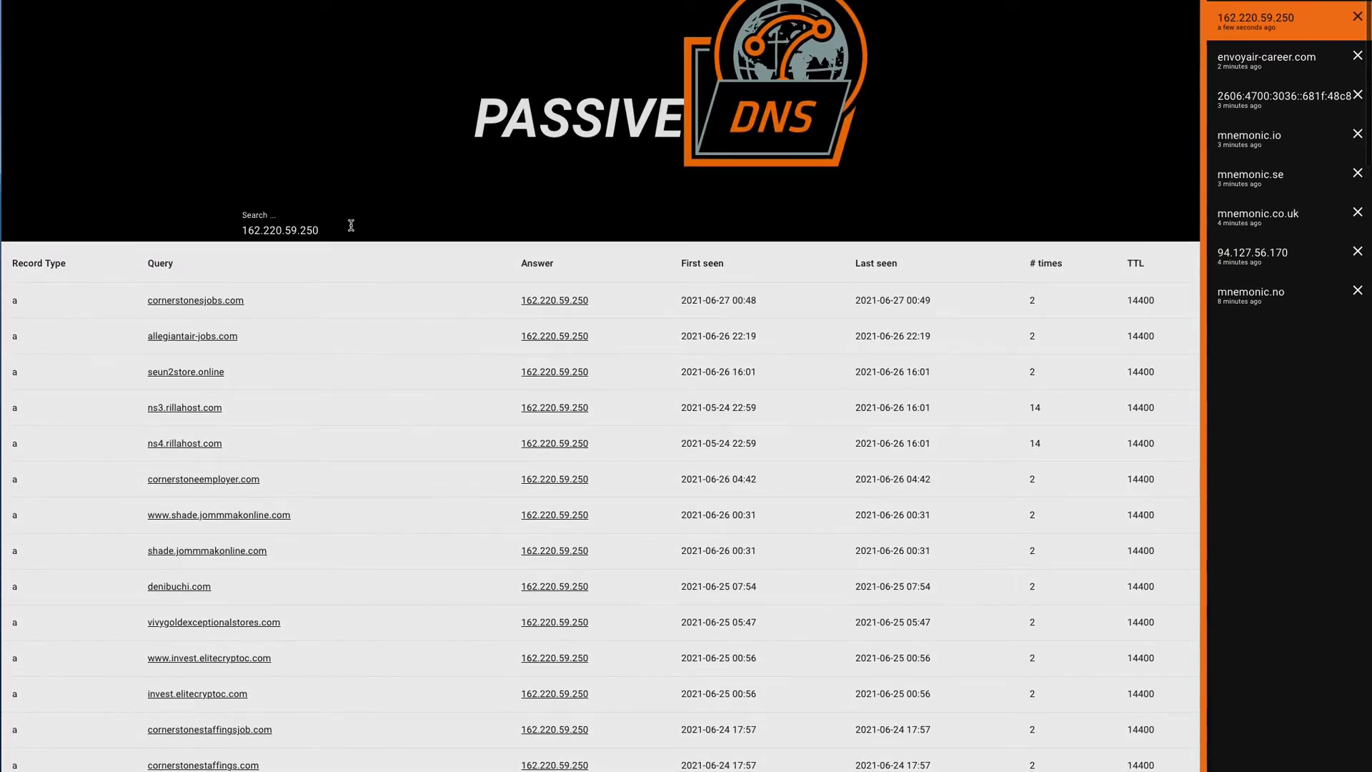
drag(352, 228, 160, 218)
text(auvik)
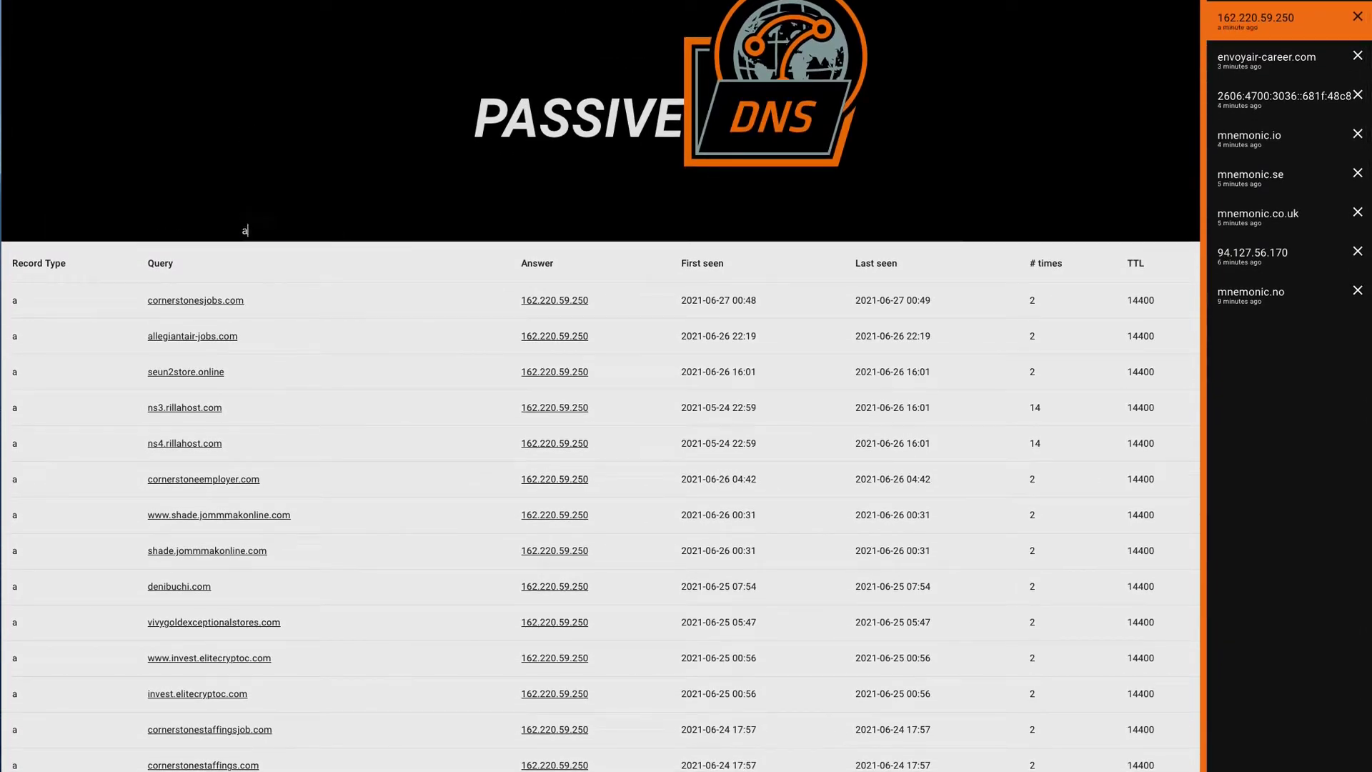
text(om)
key(Return)
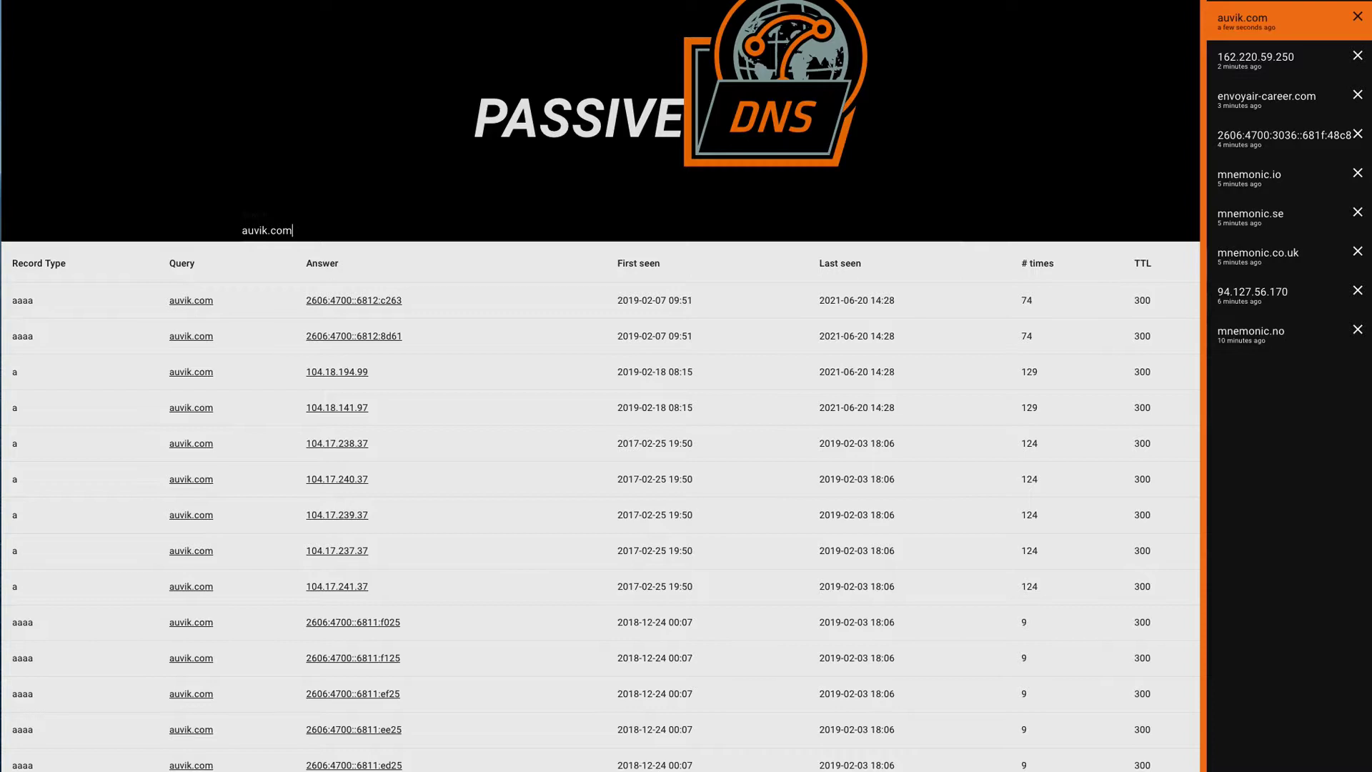
Step: Examine auvik.com's A and AAAA records, comparing their answers, first-seen and last-seen dates and TTL values
scroll(304, 296, down, 2)
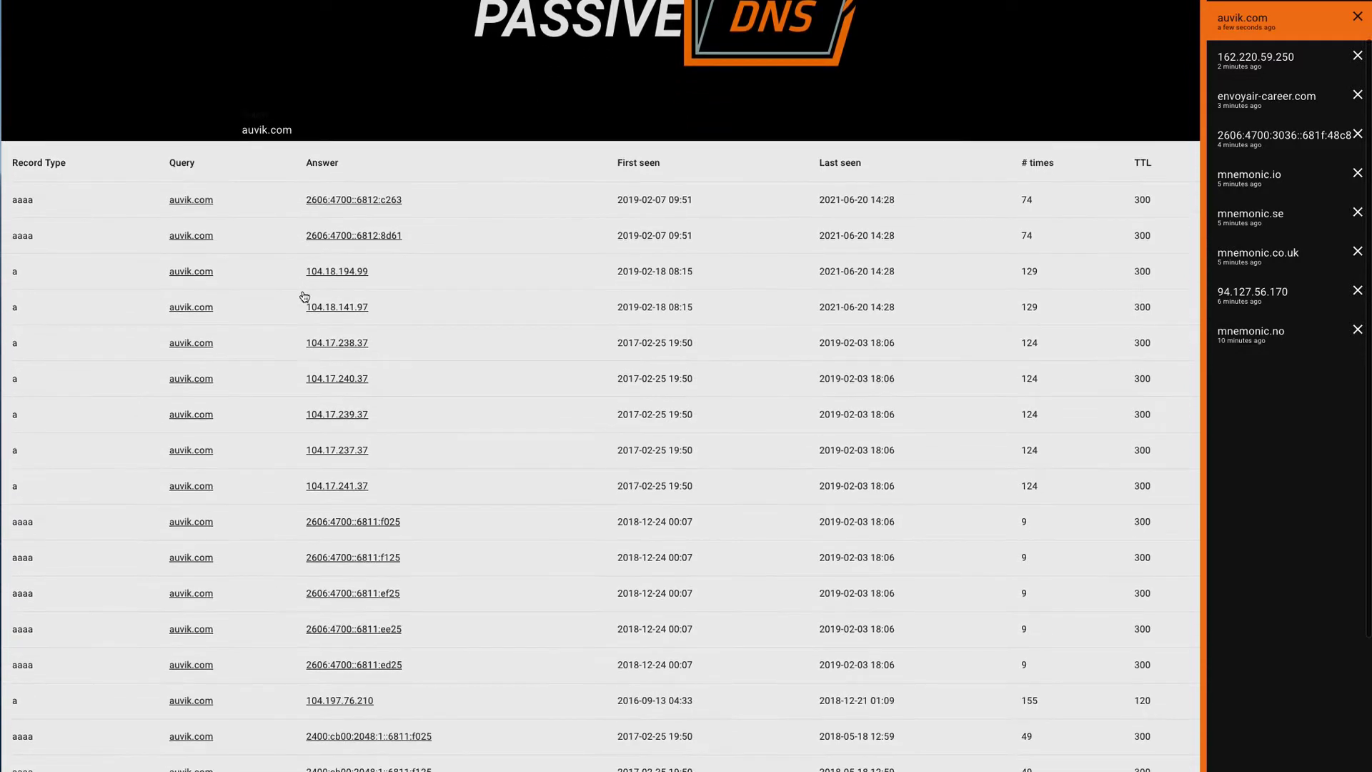
scroll(304, 297, down, 1)
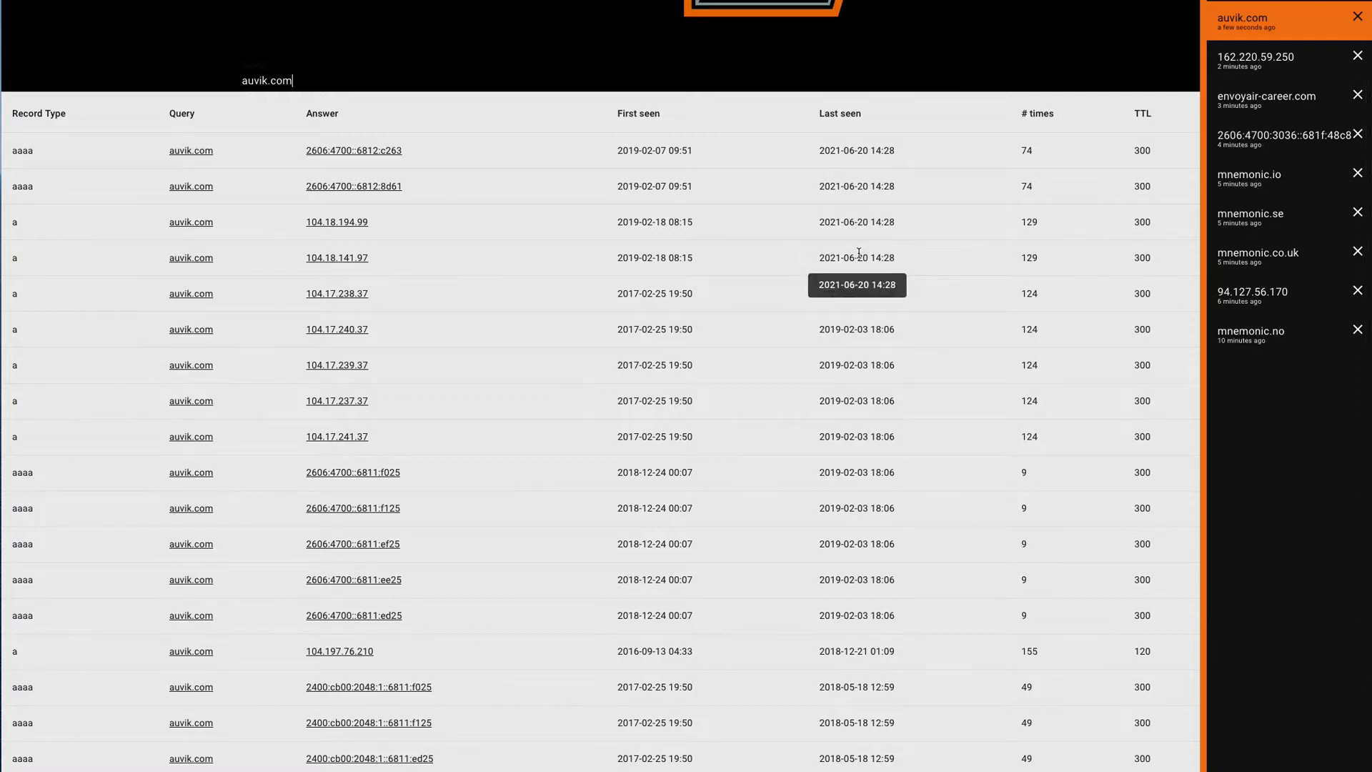
scroll(858, 253, down, 2)
scroll(904, 257, up, 5)
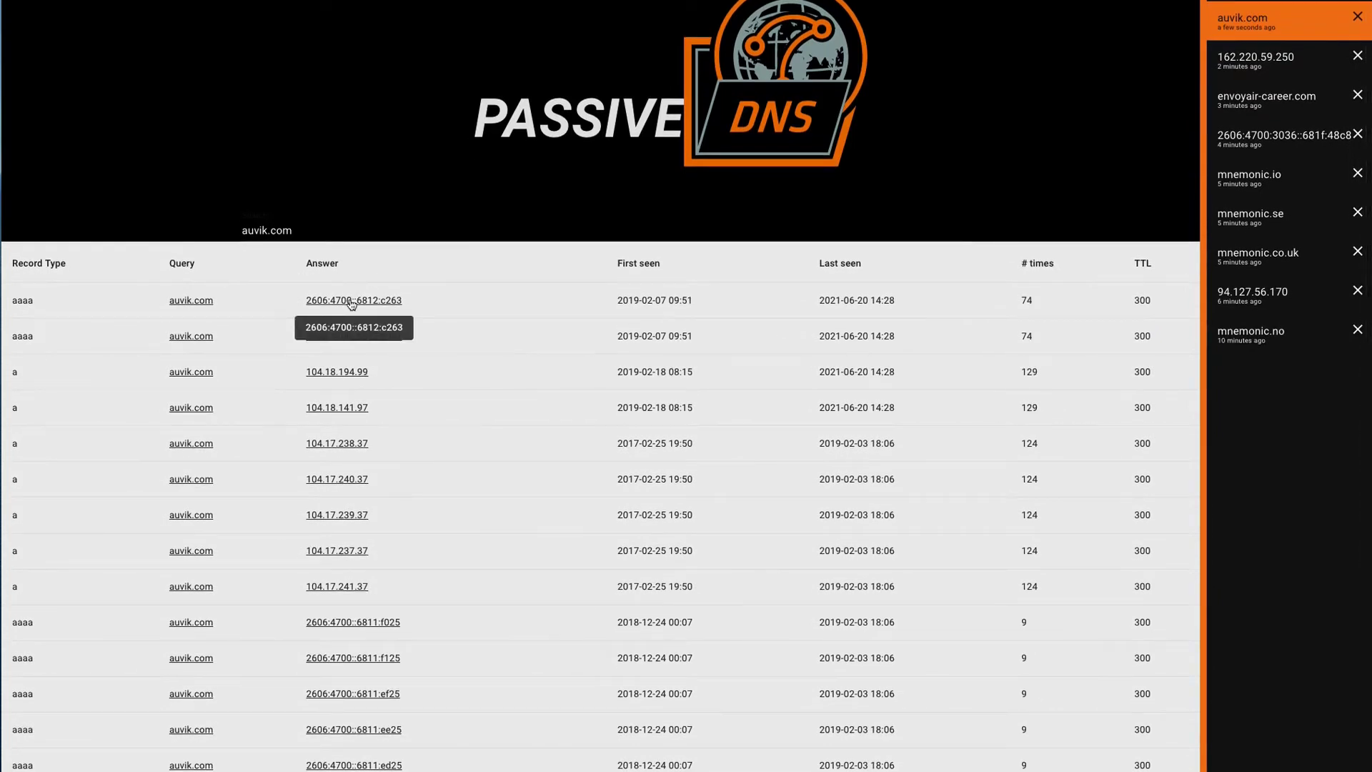
scroll(413, 306, down, 1)
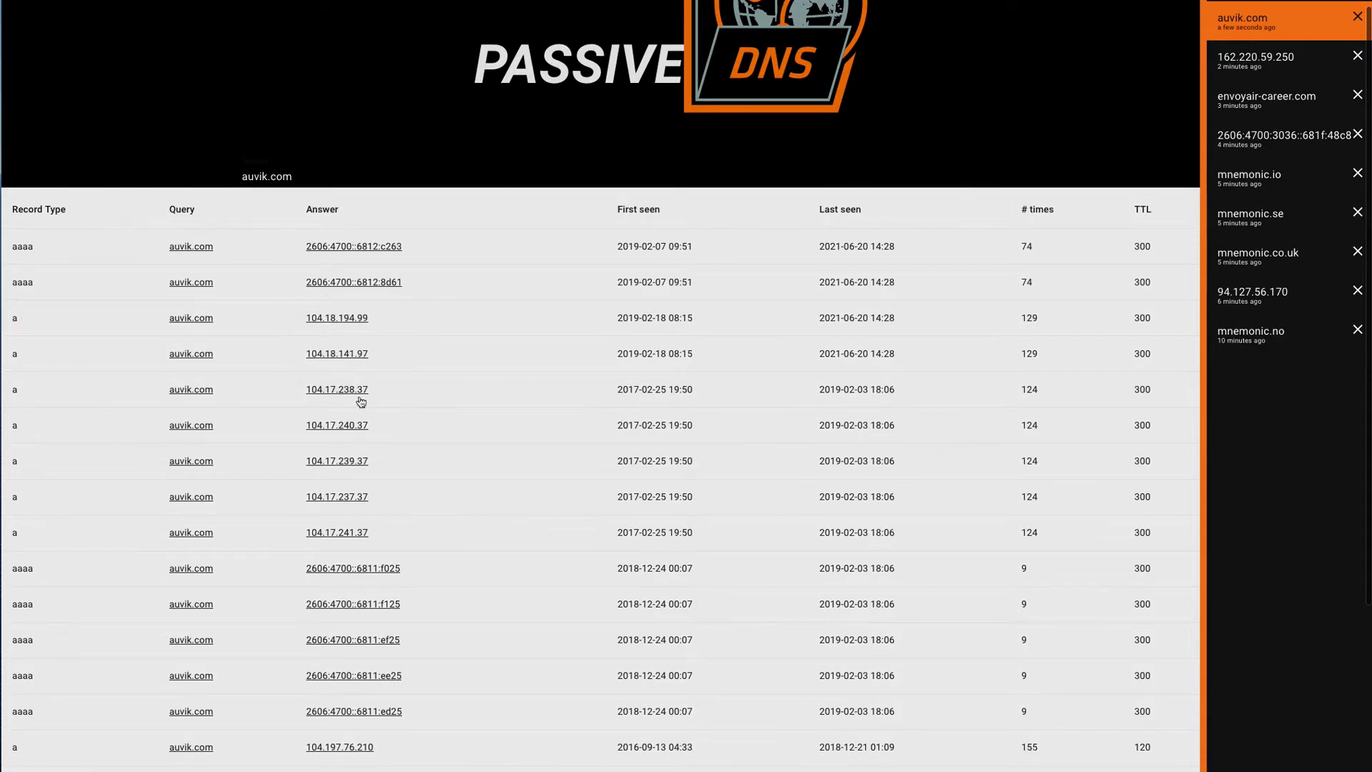
scroll(357, 543, down, 4)
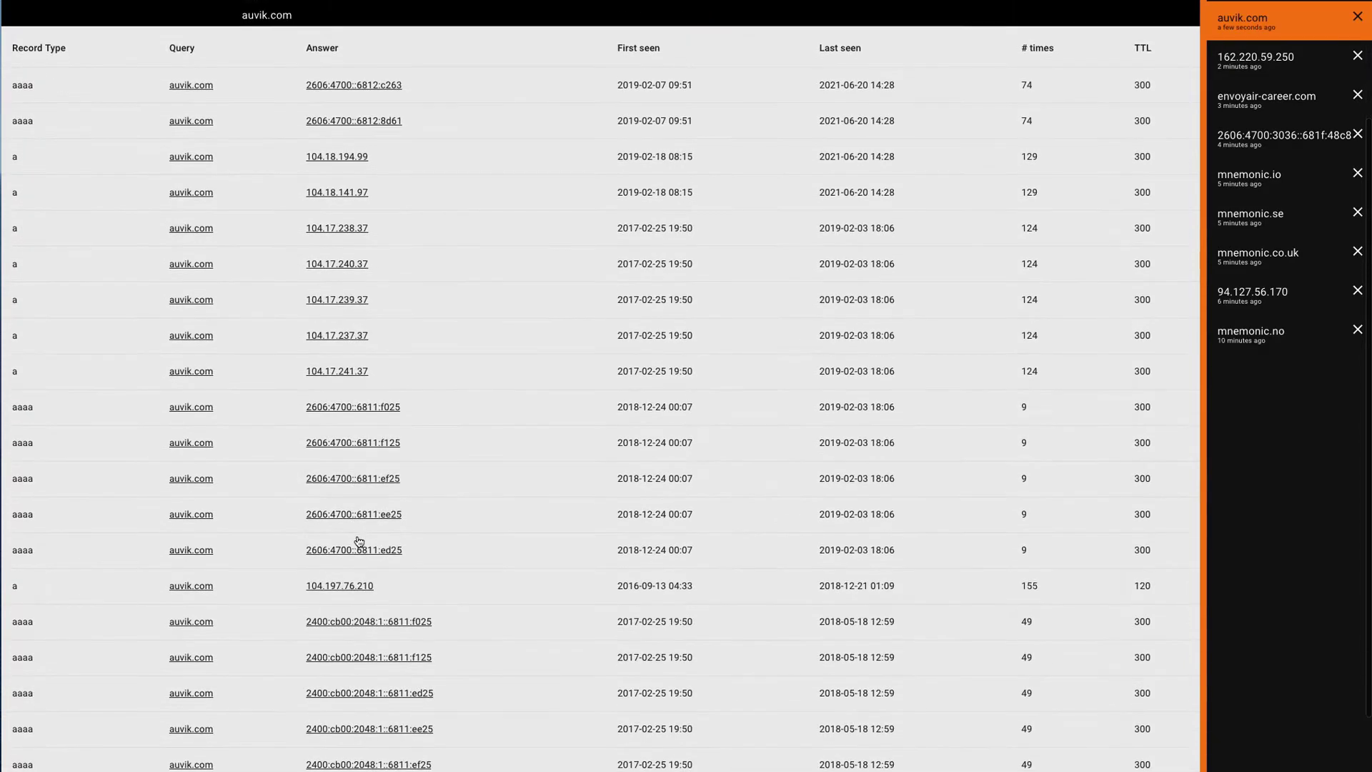
scroll(436, 413, down, 3)
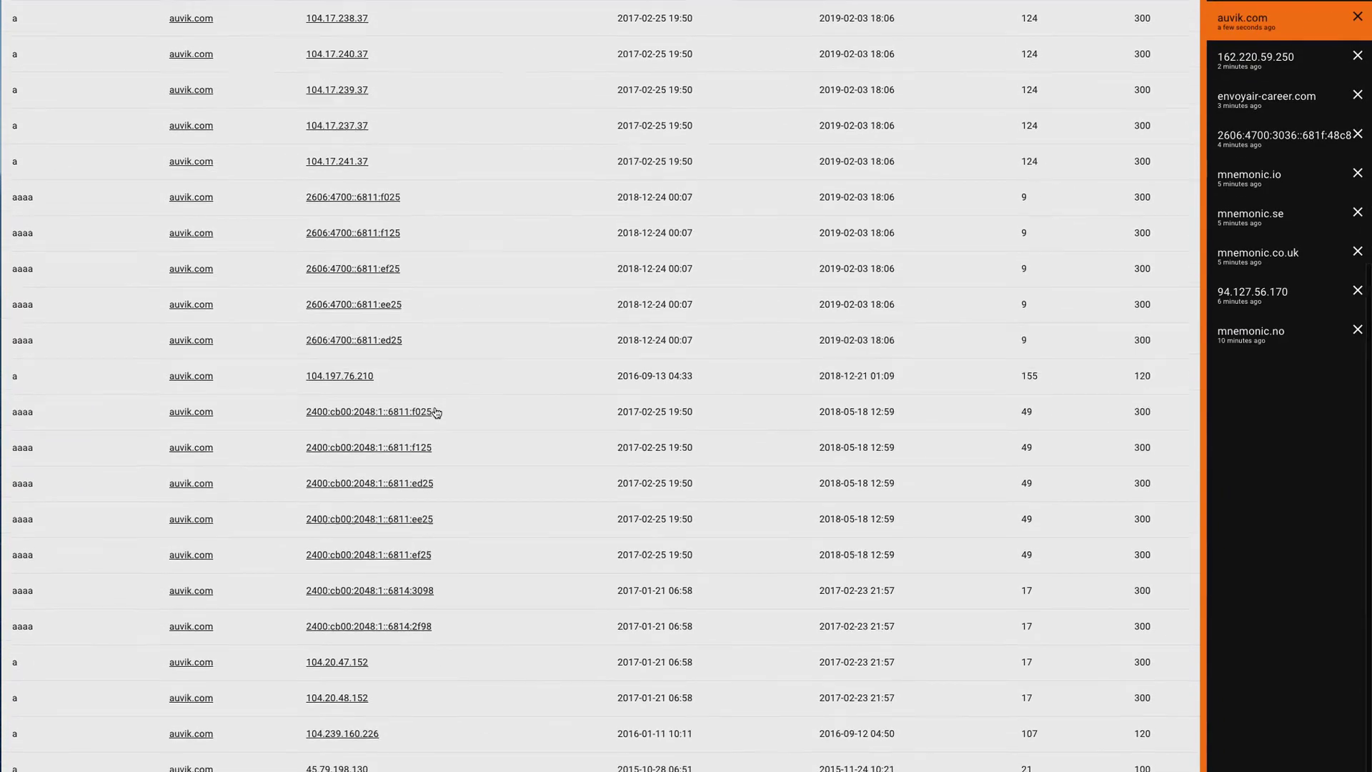
Step: Pivot on auvik.com's IPv6 answer 2606:4700::6812:c263 and look up franklyitlive.com from the domains resolving to it
scroll(436, 412, up, 7)
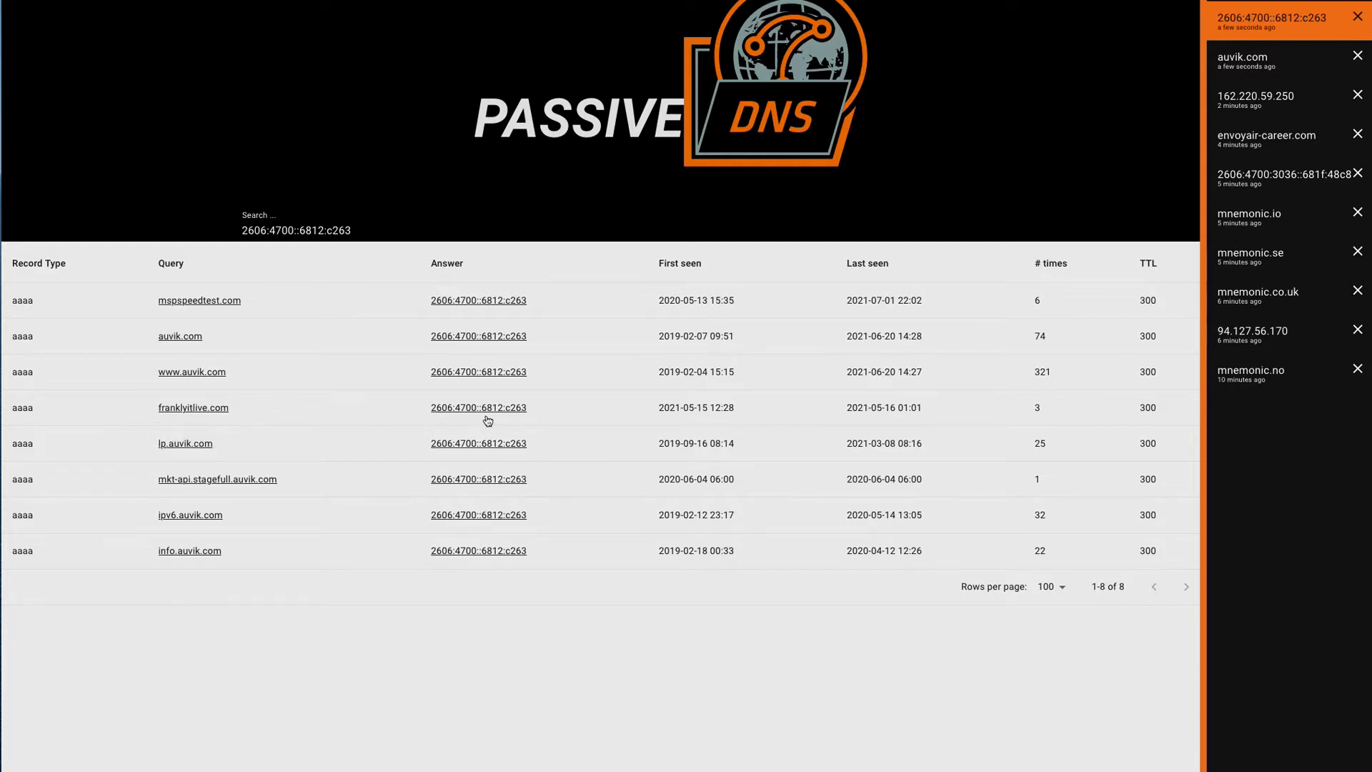
click(170, 409)
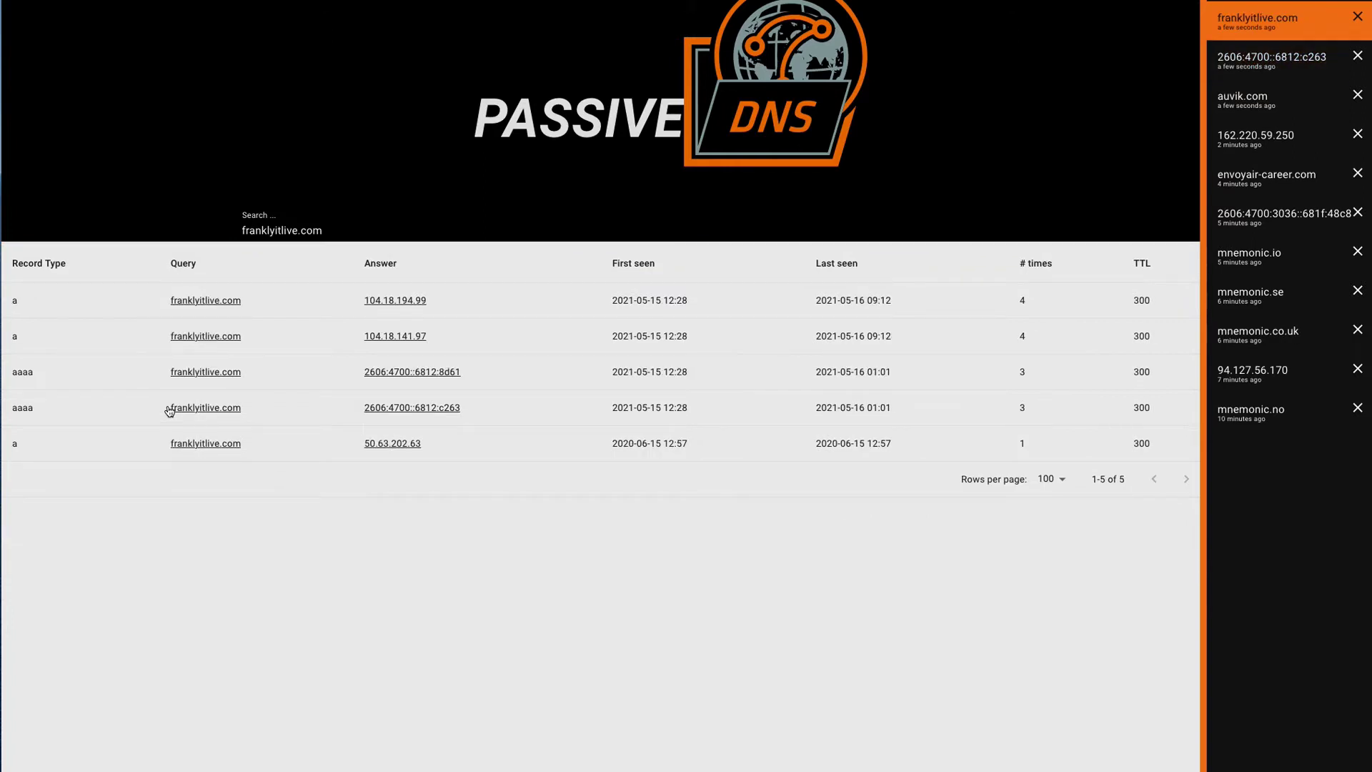